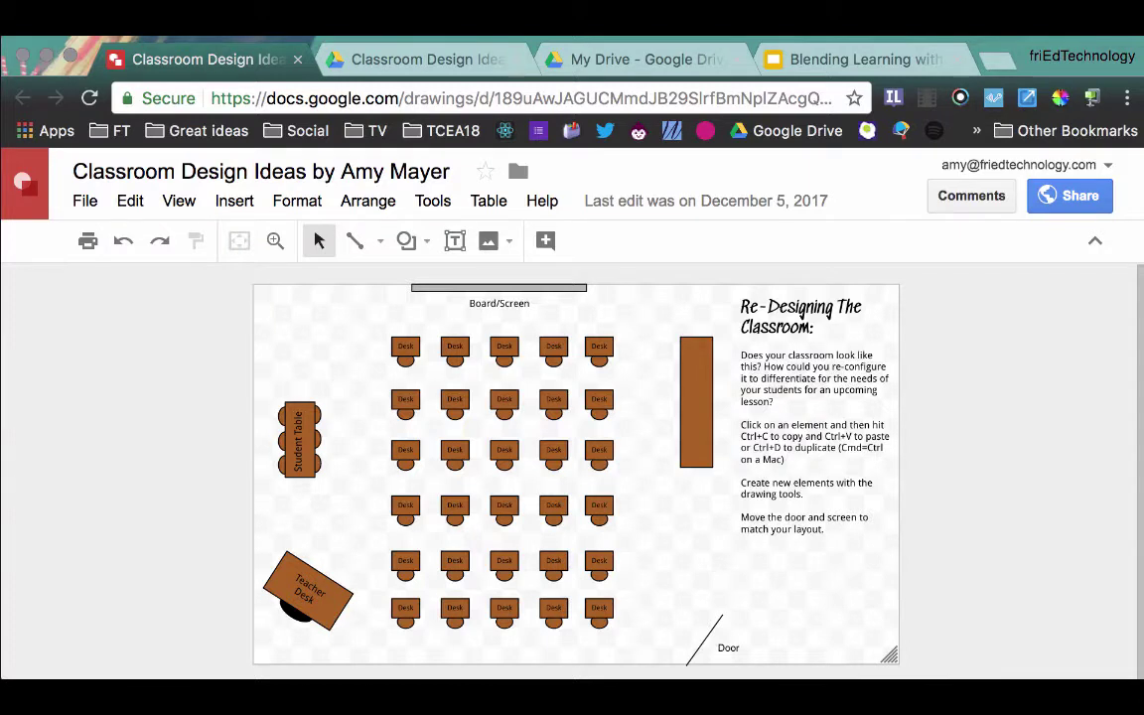
# Step: Make a copy of Classroom Design Ideas from its Google Drive copy-document page
pyautogui.click(407, 61)
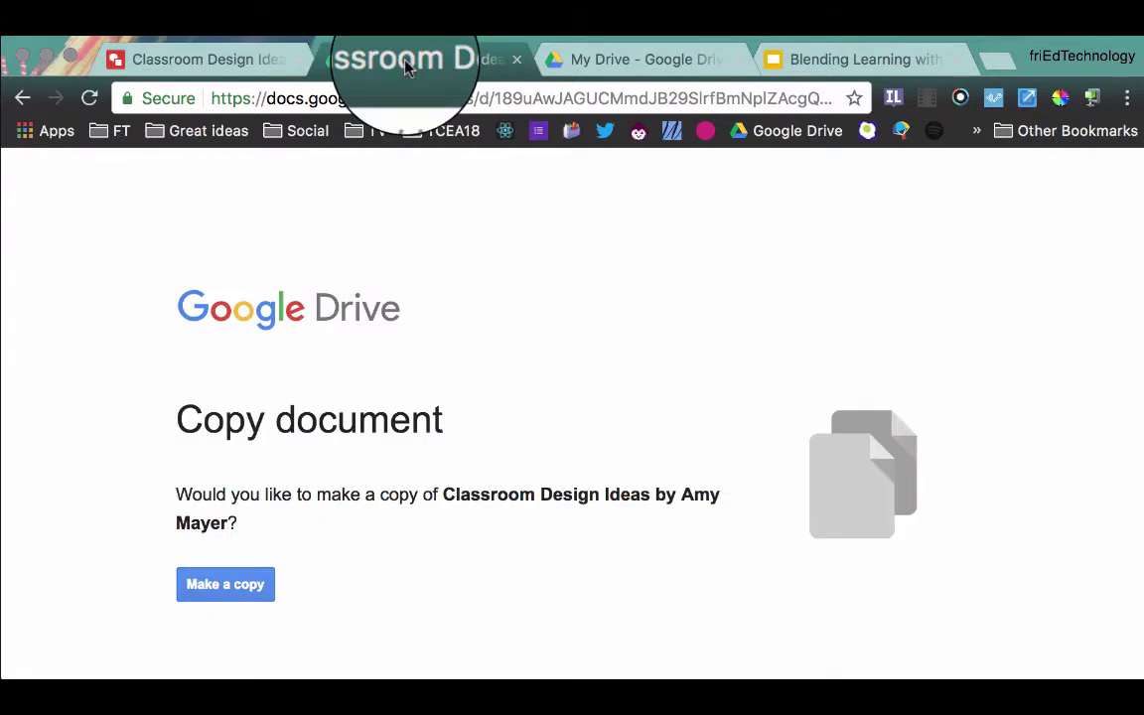
pyautogui.click(232, 586)
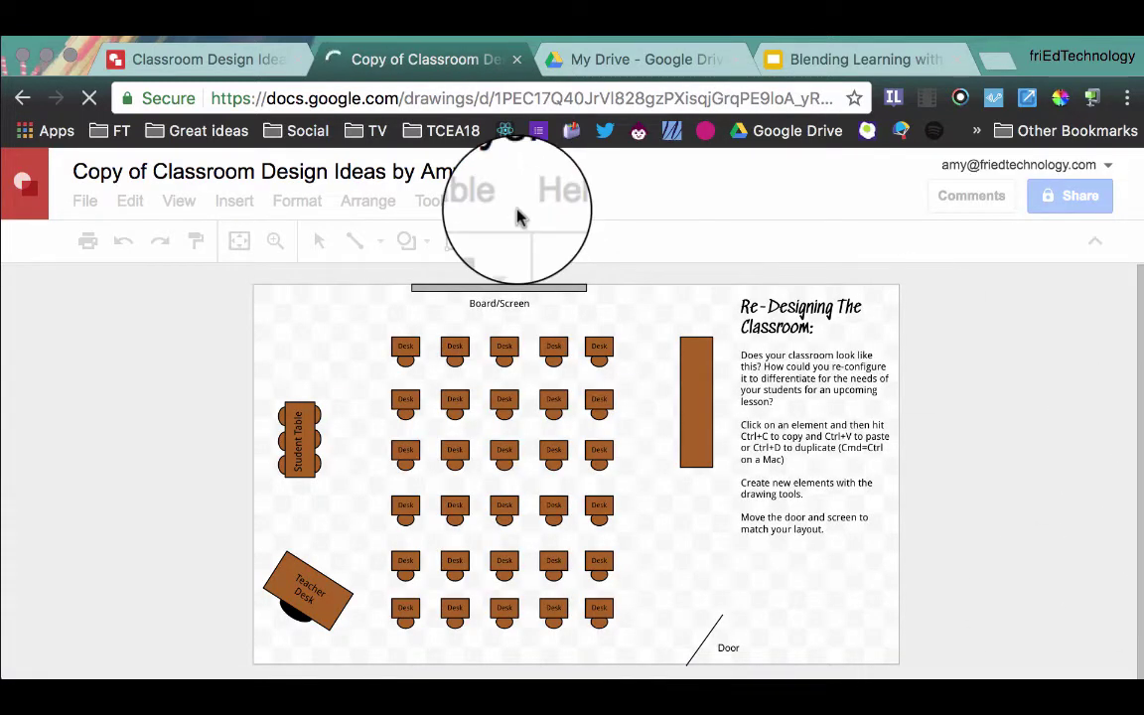
# Step: Close the new copy and set the original drawing's link sharing to 'On - Anyone with the link' can view
pyautogui.click(517, 63)
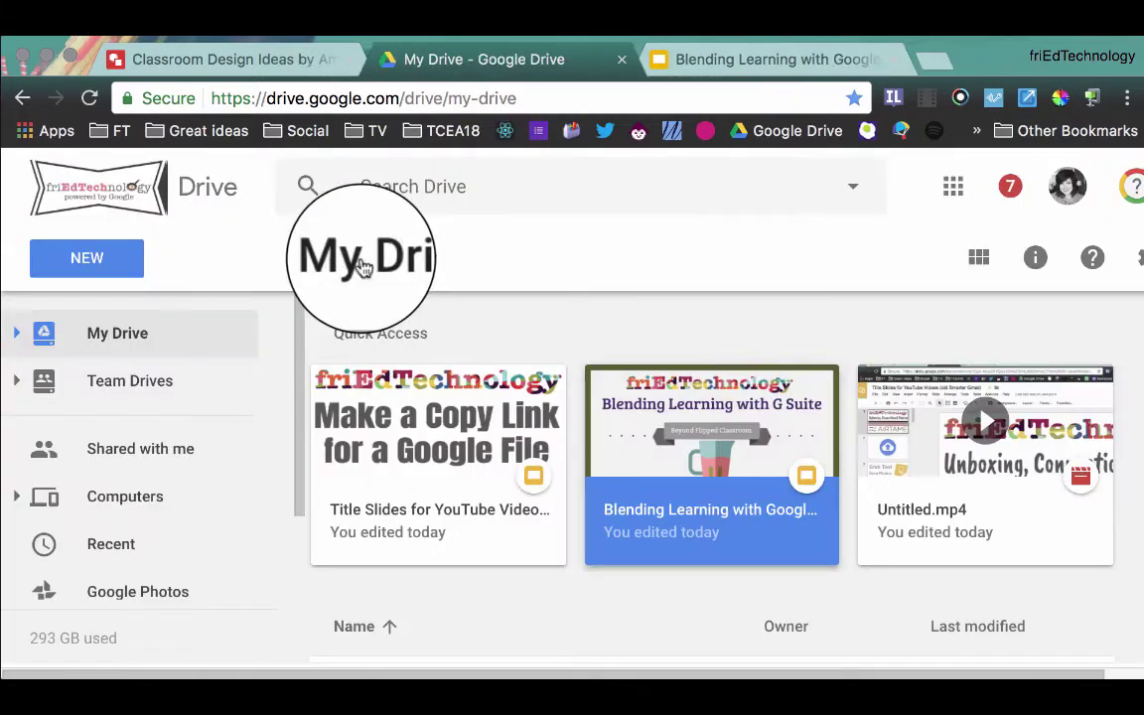
pyautogui.click(255, 57)
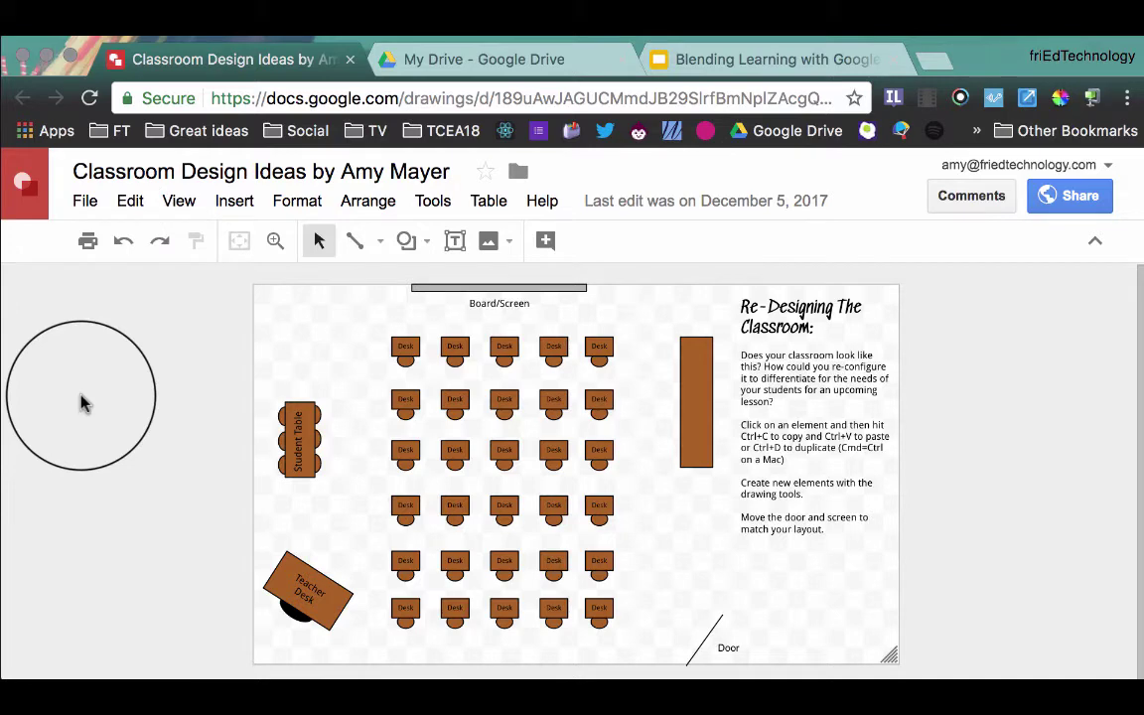
pyautogui.click(1096, 202)
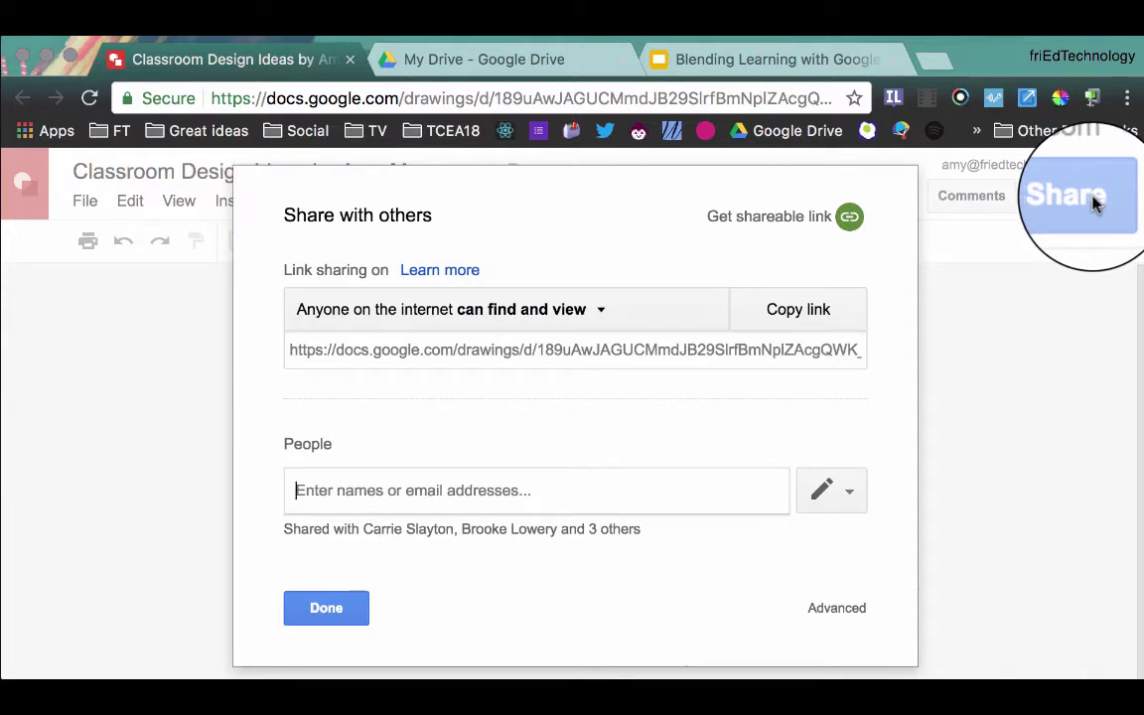
pyautogui.click(849, 609)
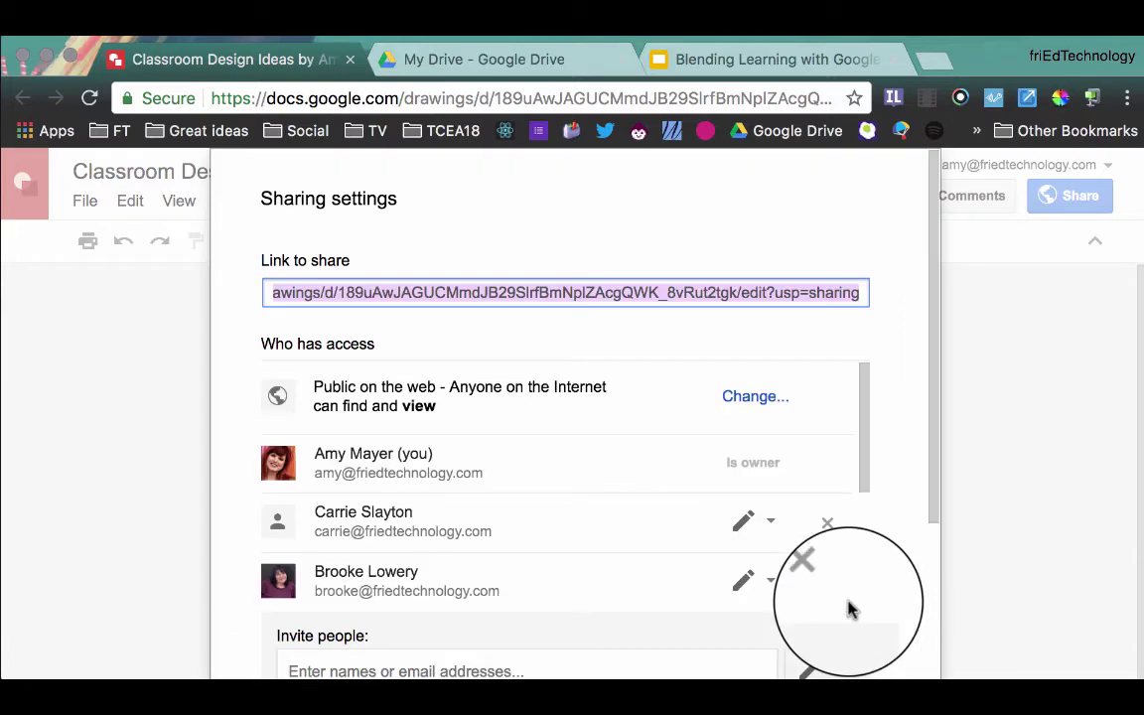
pyautogui.click(755, 400)
pyautogui.click(398, 343)
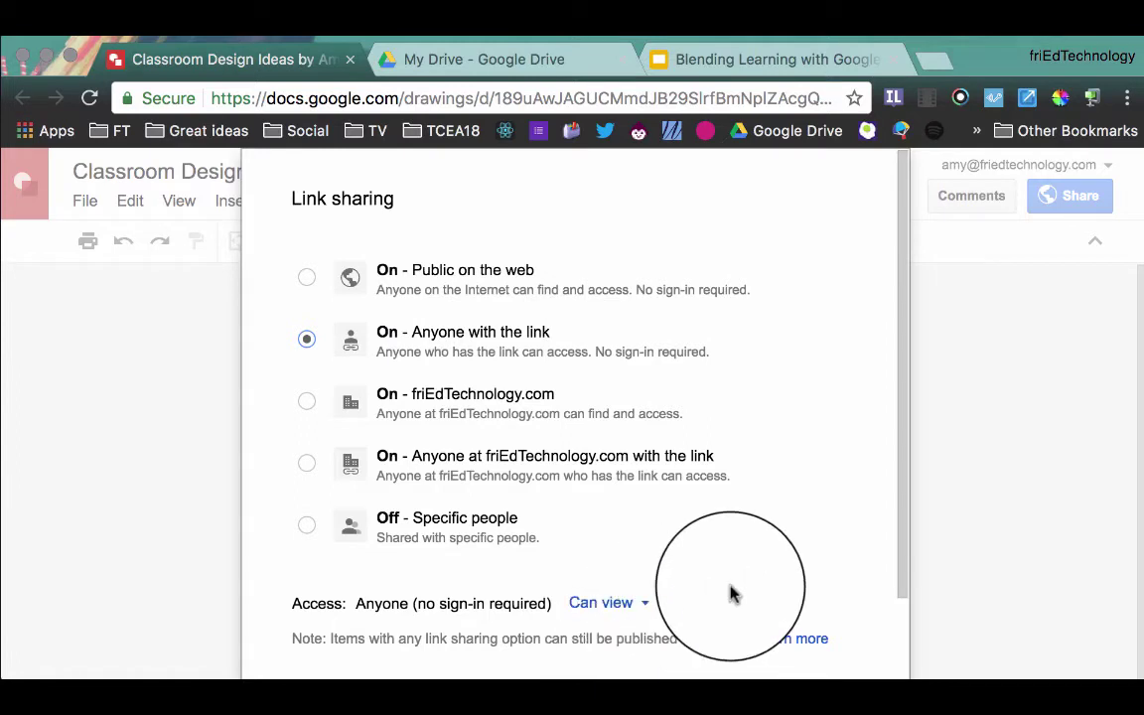
pyautogui.scroll(-2, 730, 593)
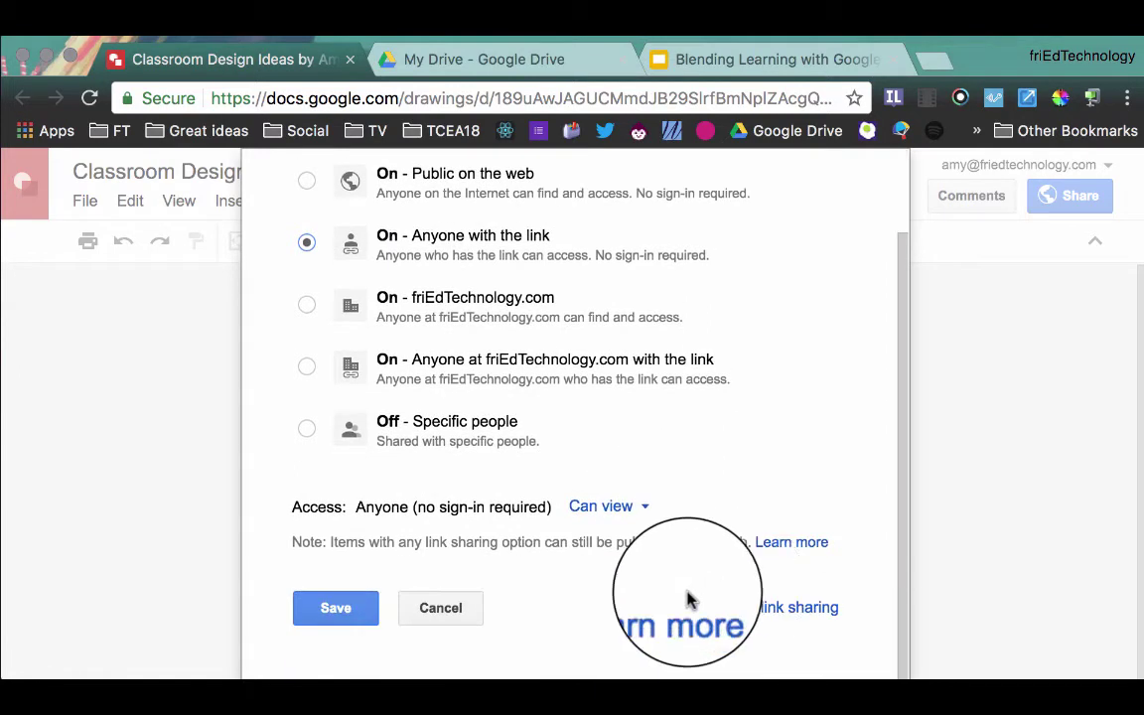
pyautogui.click(338, 612)
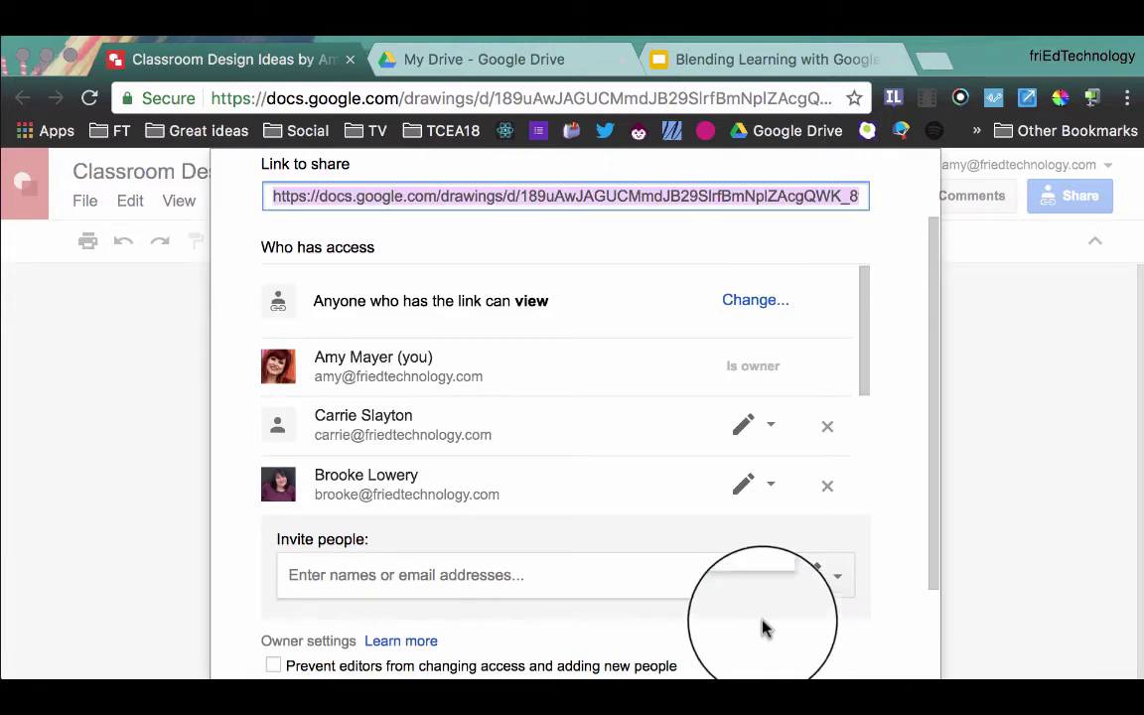
pyautogui.scroll(-3, 764, 626)
pyautogui.click(304, 612)
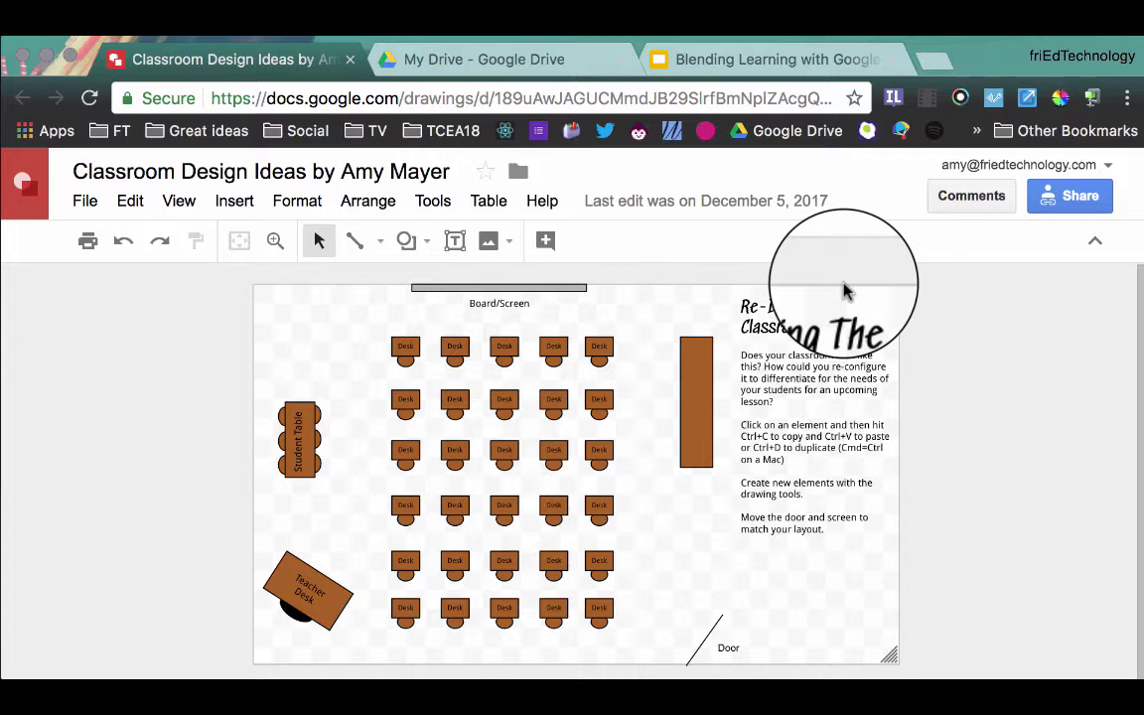
# Step: Highlight the 'edit' ending of the drawing's URL, then switch to the Blending Learning with Google presentation
pyautogui.click(777, 103)
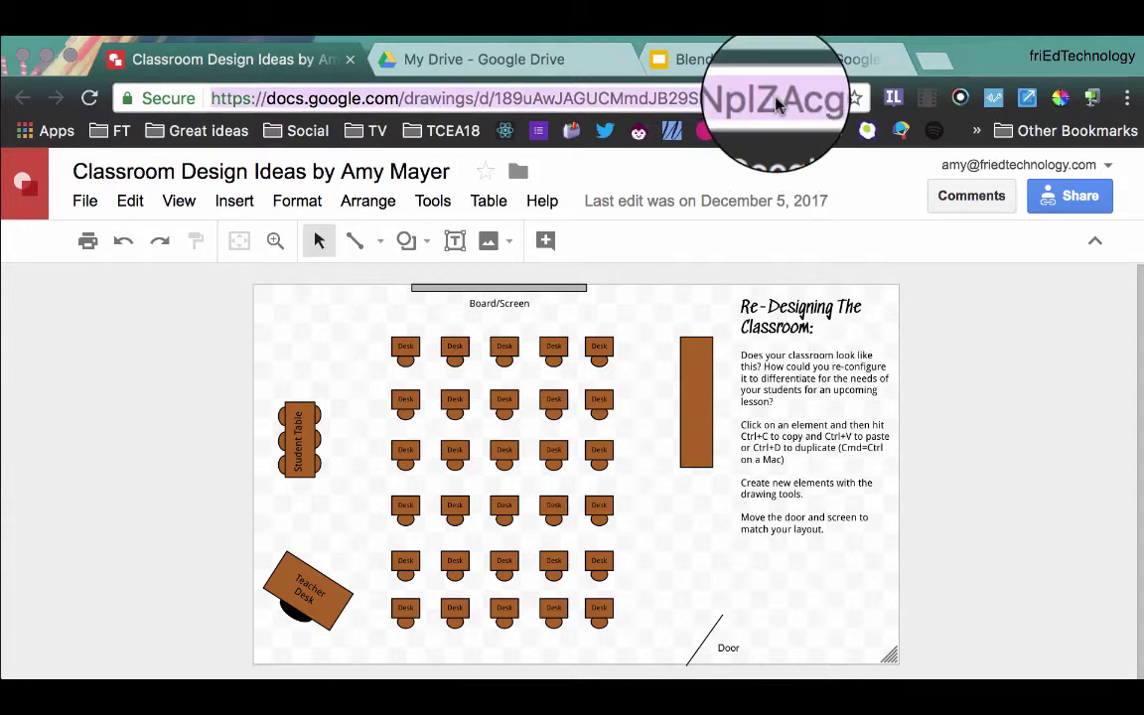
pyautogui.press('Right')
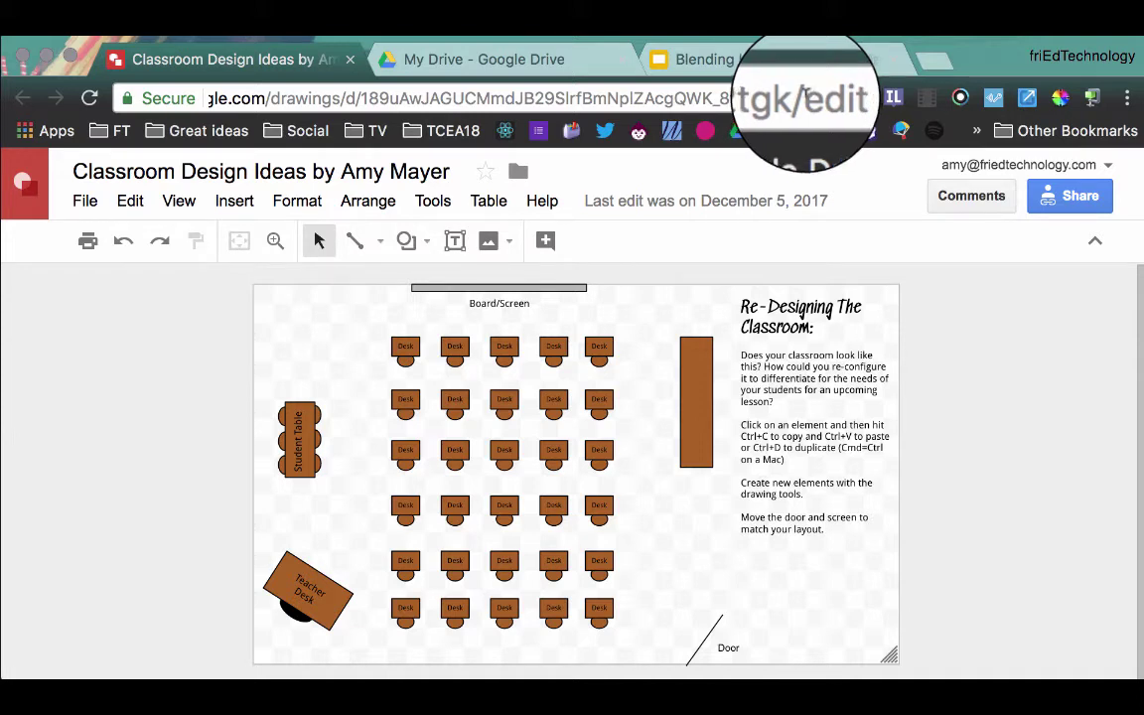
pyautogui.doubleClick(809, 94)
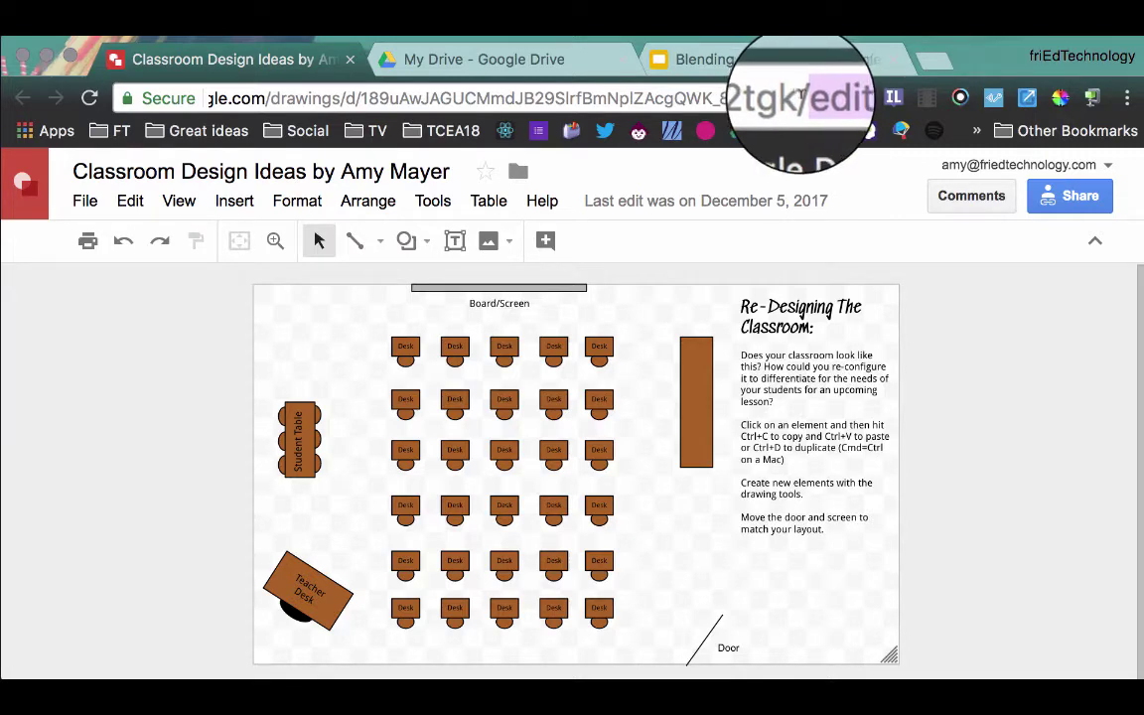
pyautogui.click(798, 62)
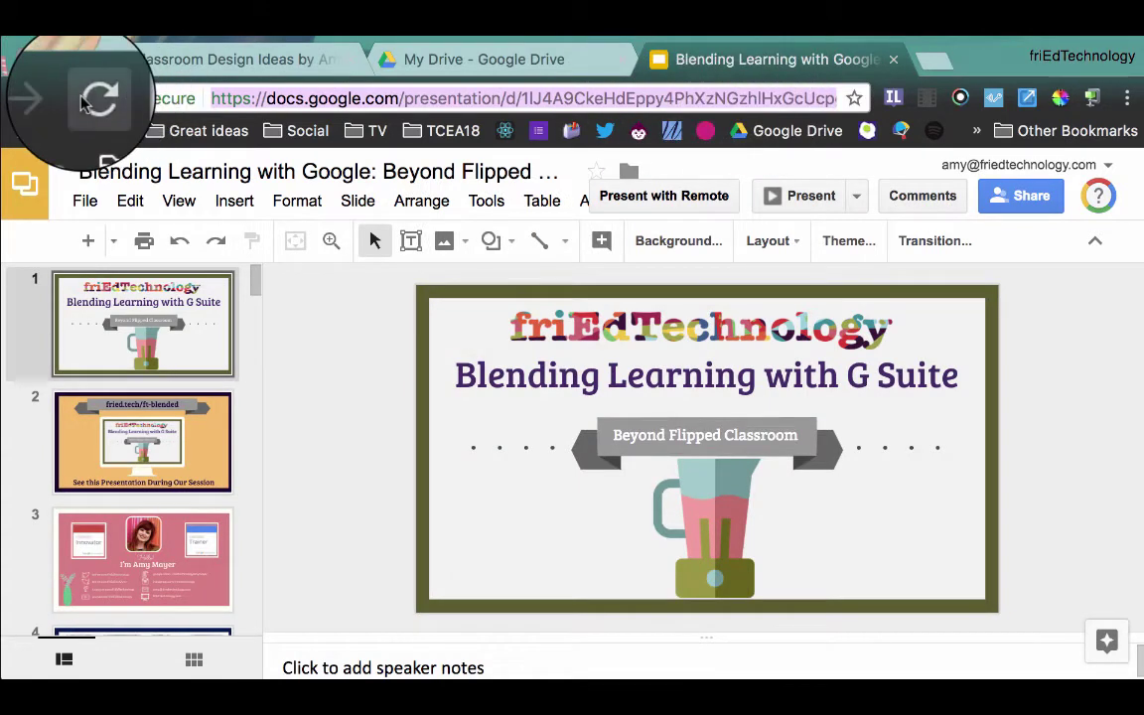
# Step: Reload the presentation and replace 'edit#slide=id.p4' at the end of its URL with 'copy'
pyautogui.click(89, 98)
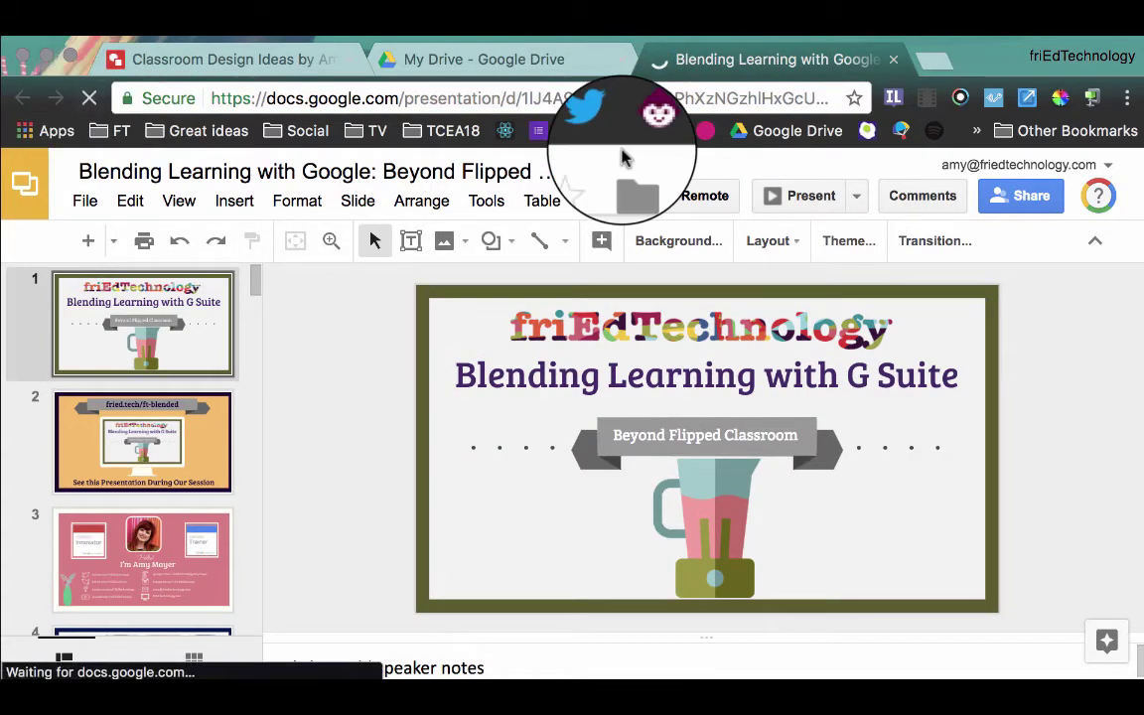
pyautogui.click(766, 99)
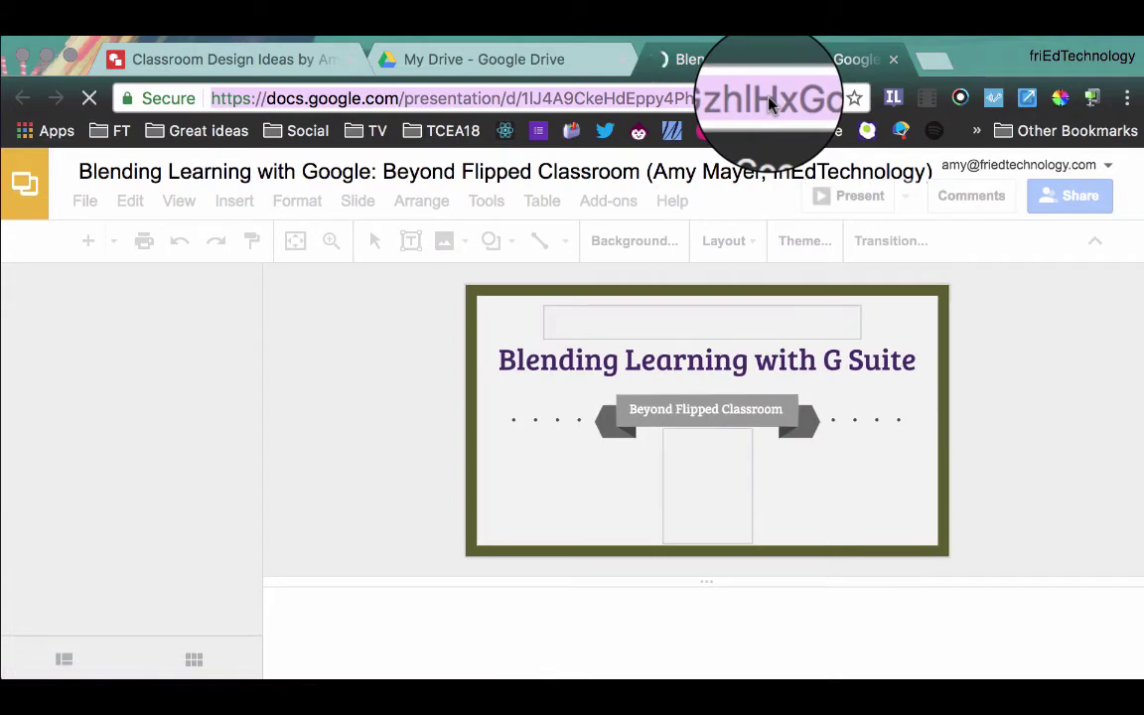
pyautogui.click(840, 98)
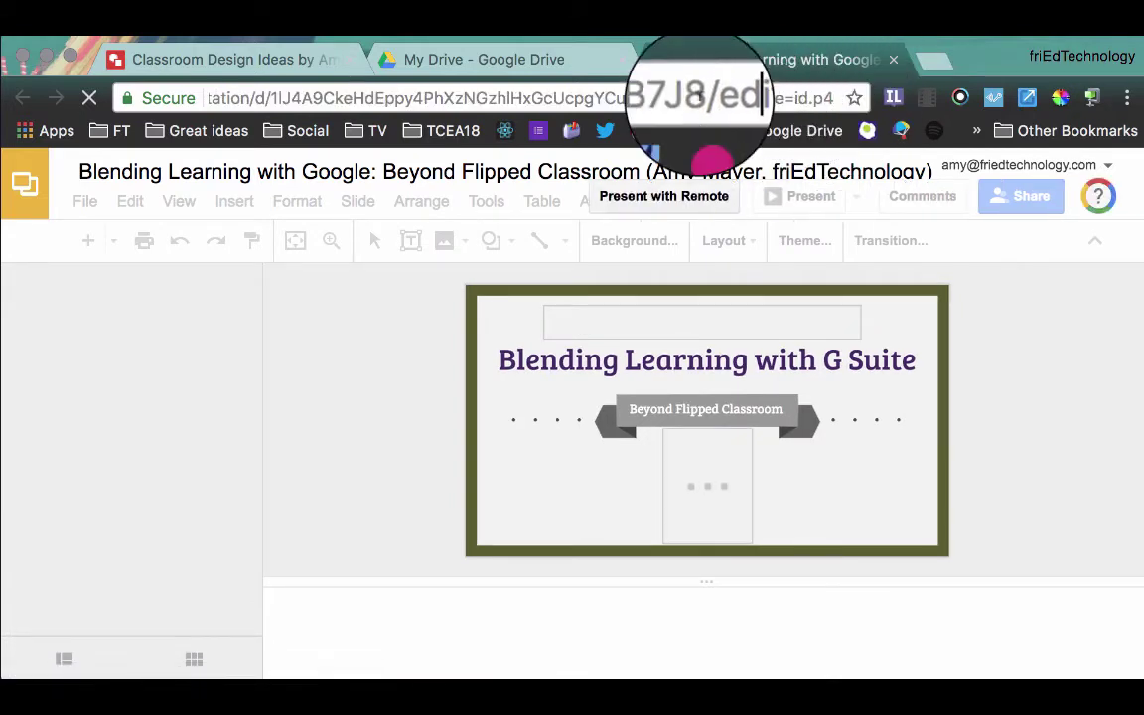
pyautogui.moveTo(705, 98); pyautogui.dragTo(815, 98)
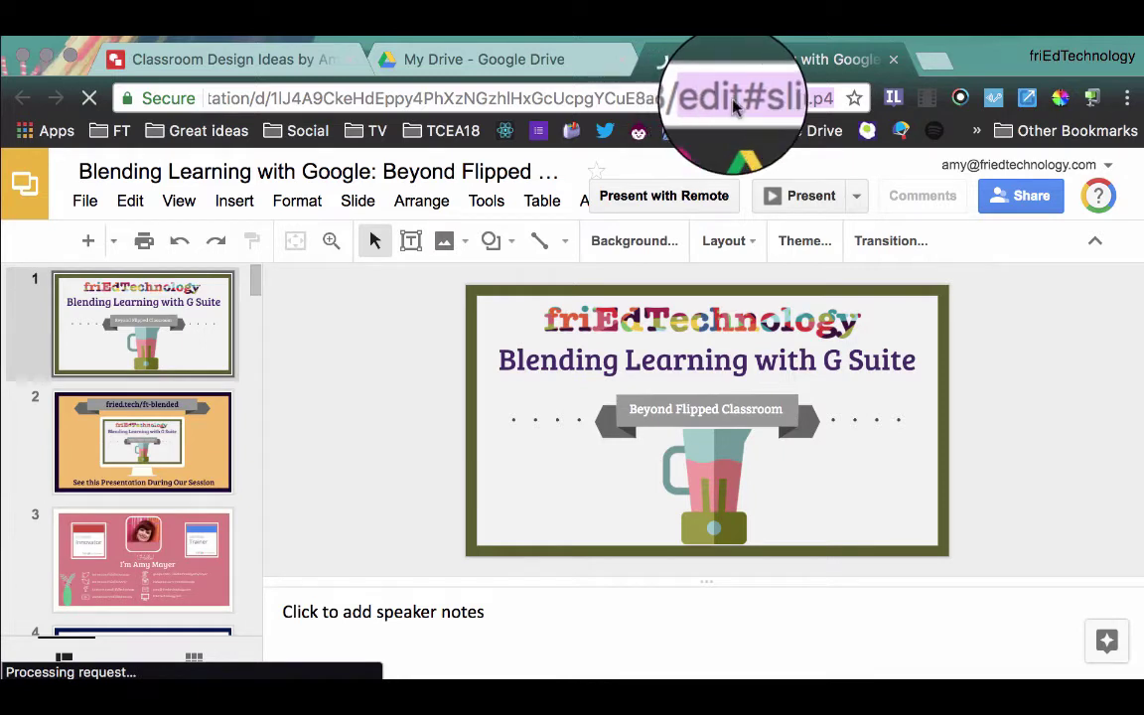
pyautogui.click(708, 99)
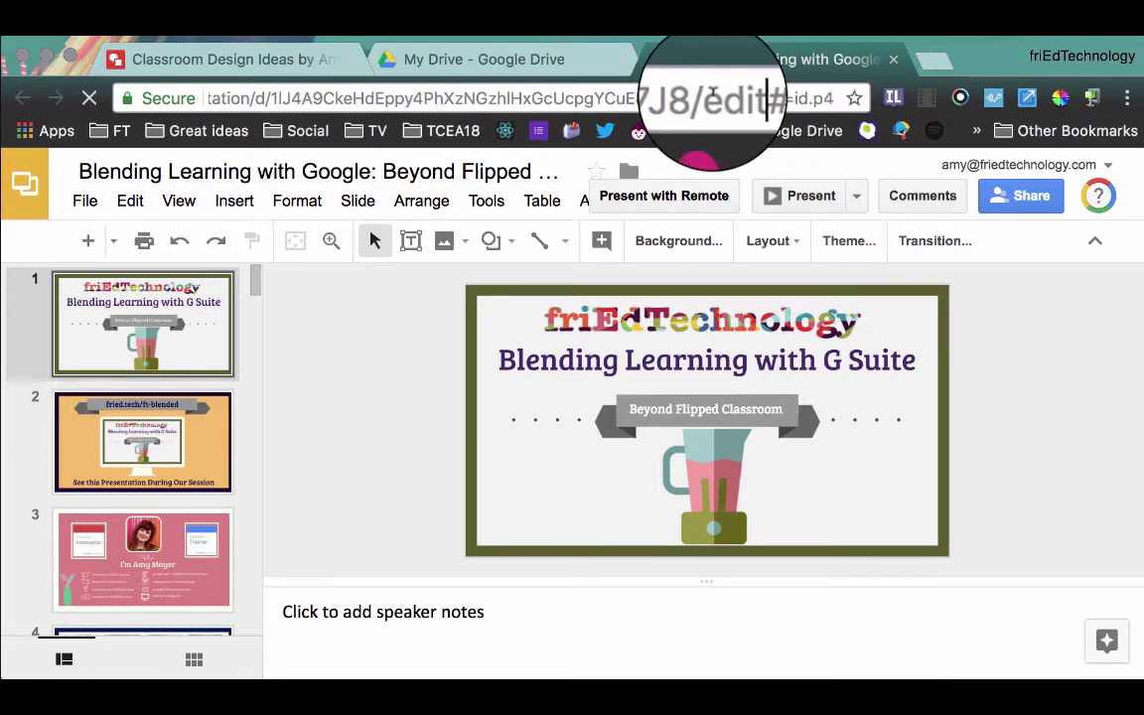
pyautogui.moveTo(709, 100); pyautogui.dragTo(835, 97)
pyautogui.press('BackSpace')
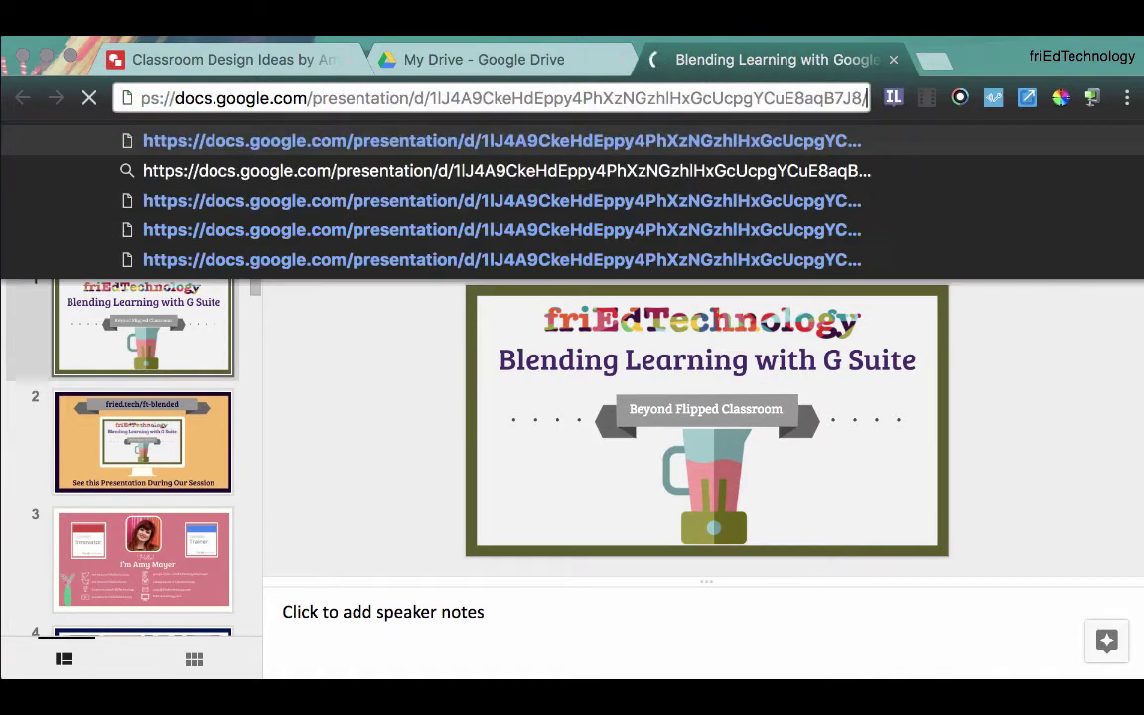
pyautogui.write('copy')
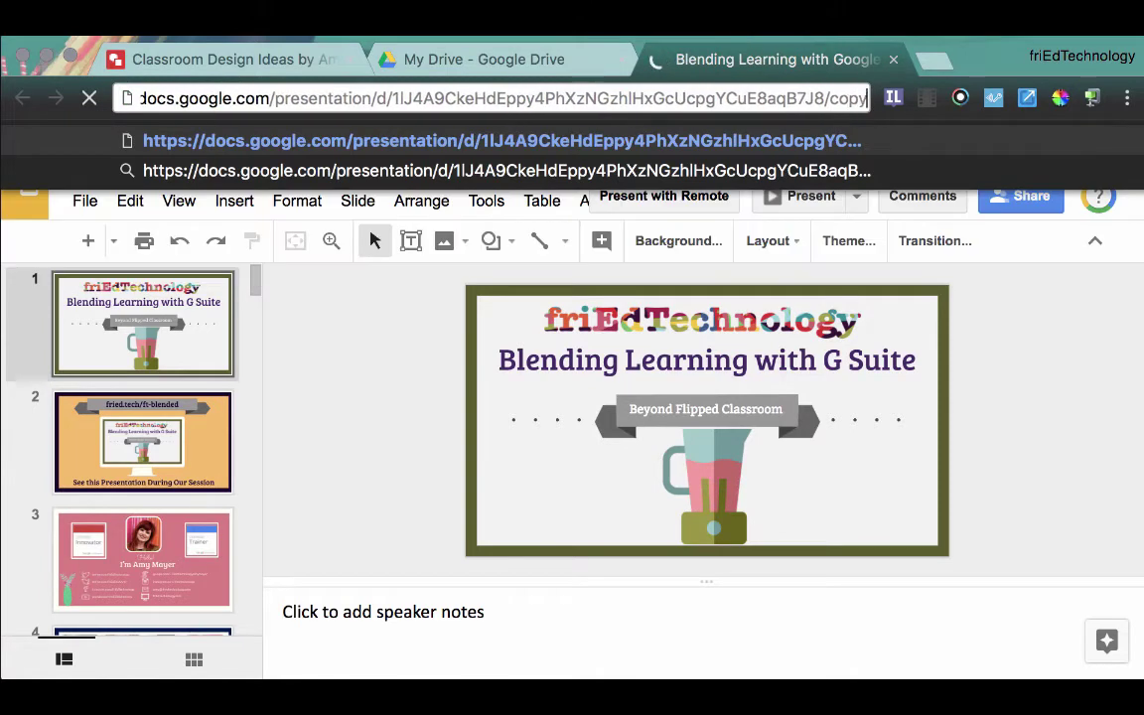
# Step: In the drawing's URL, replace 'edit' with 'copy' and select the whole force-copy link
pyautogui.click(209, 60)
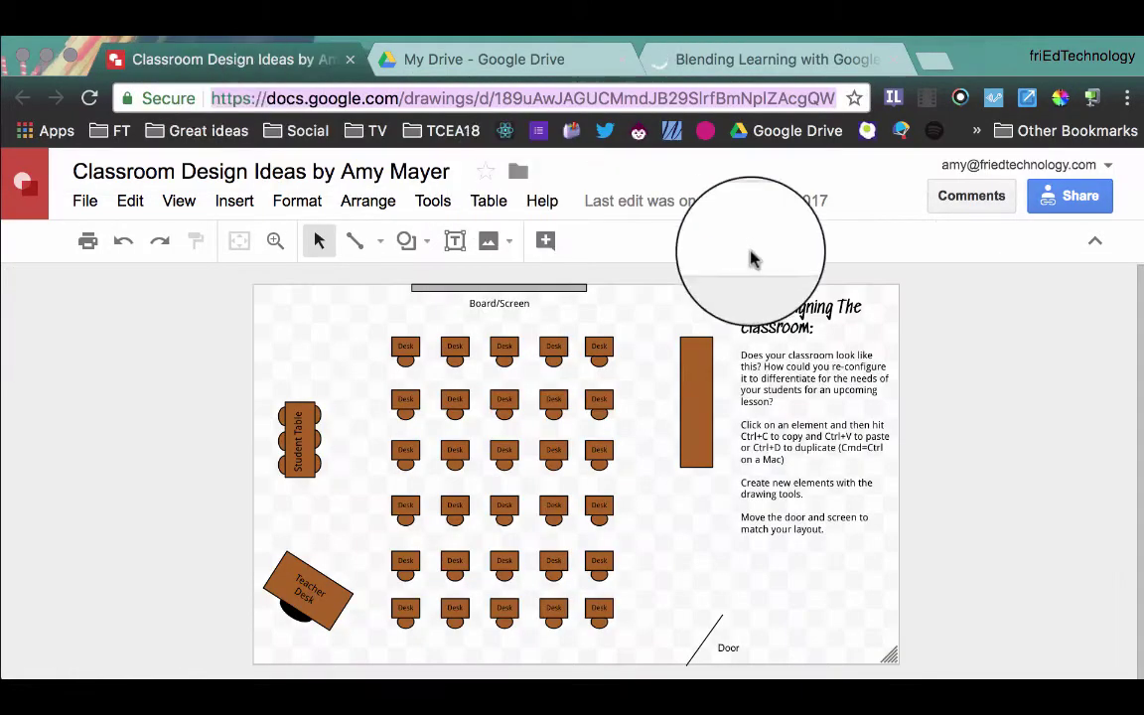
pyautogui.click(779, 98)
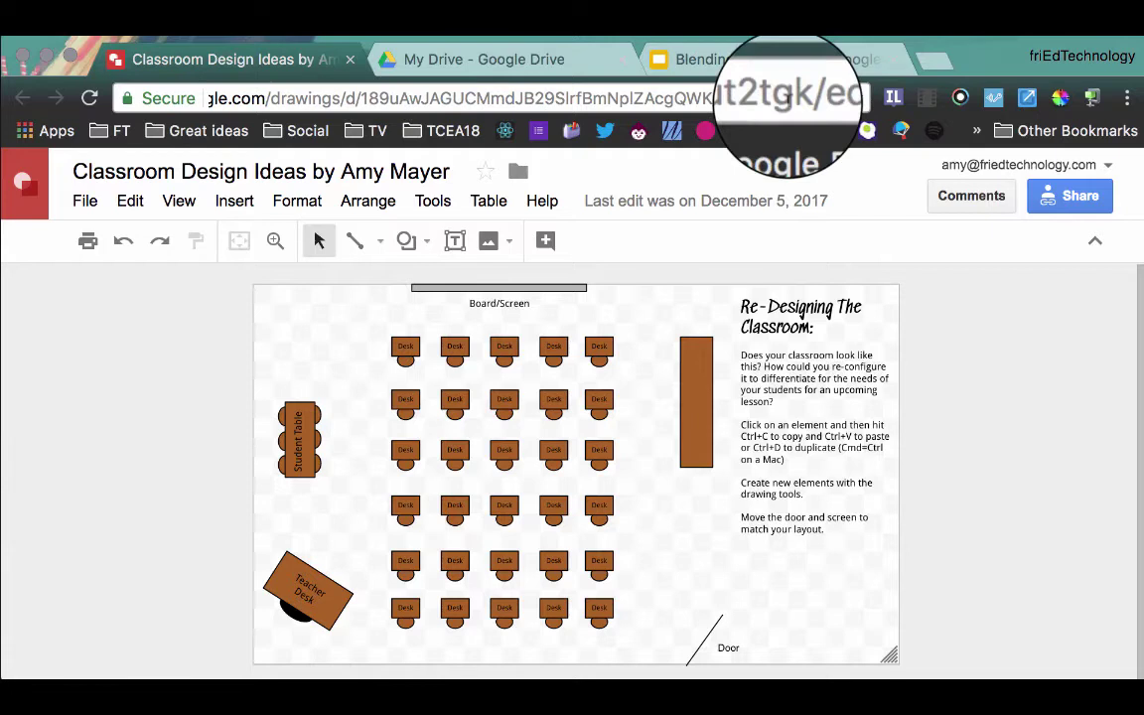
pyautogui.doubleClick(832, 99)
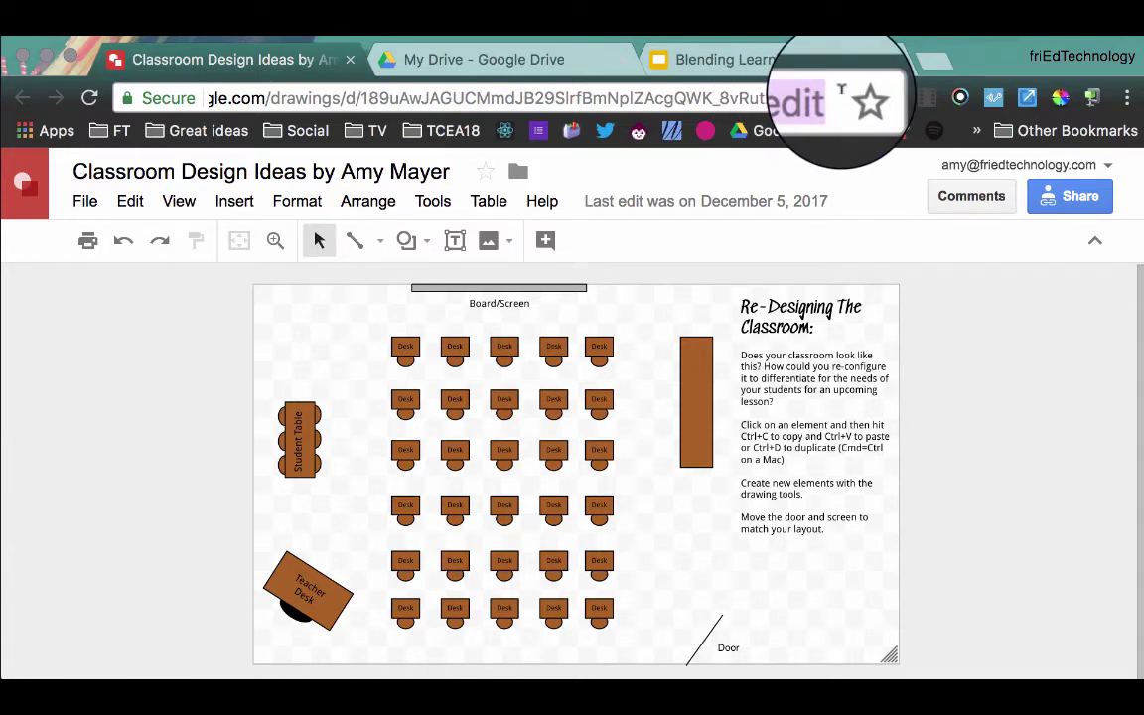
pyautogui.write('copy')
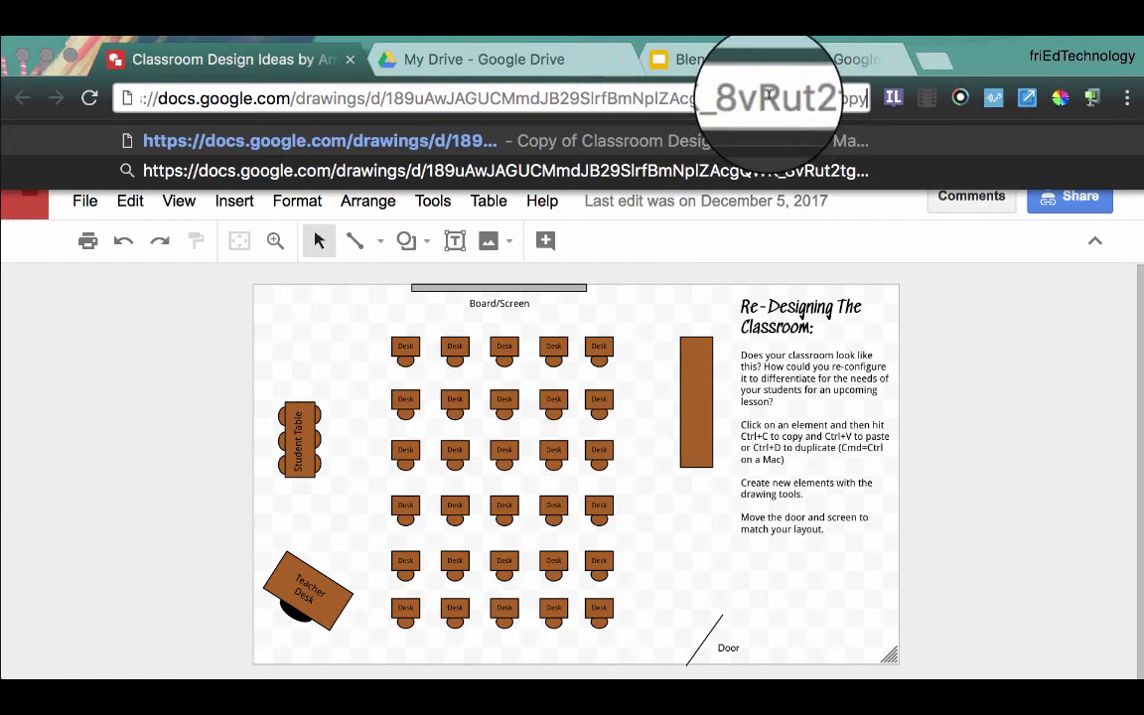
pyautogui.press('super+a')
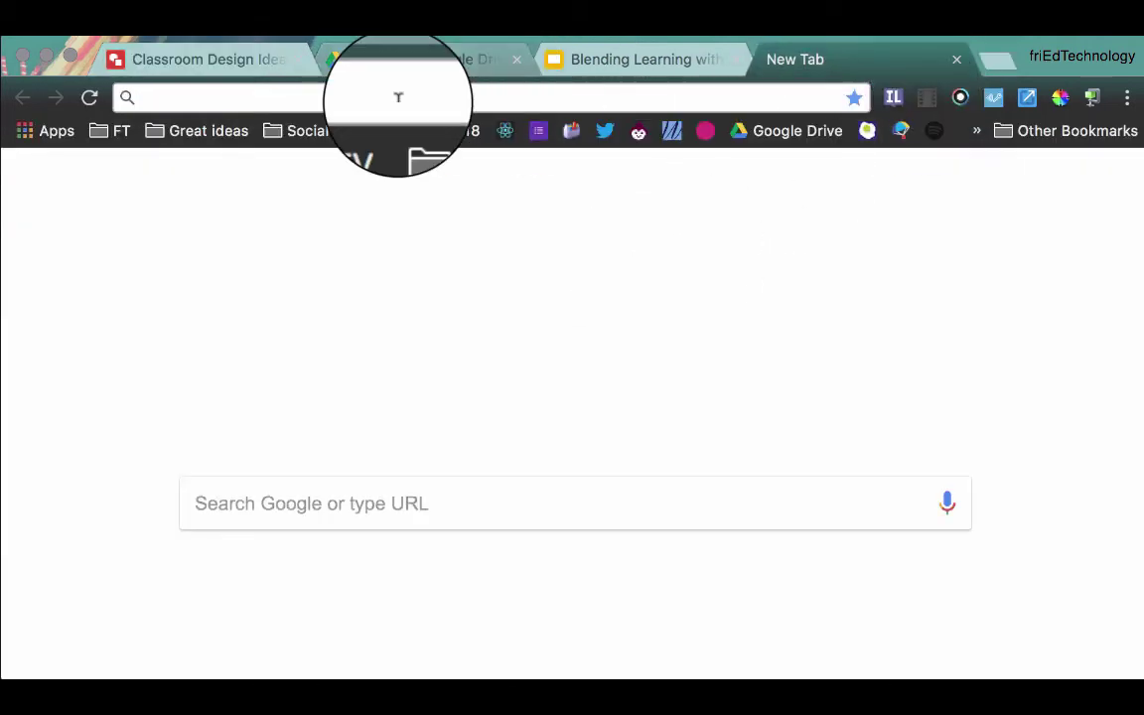
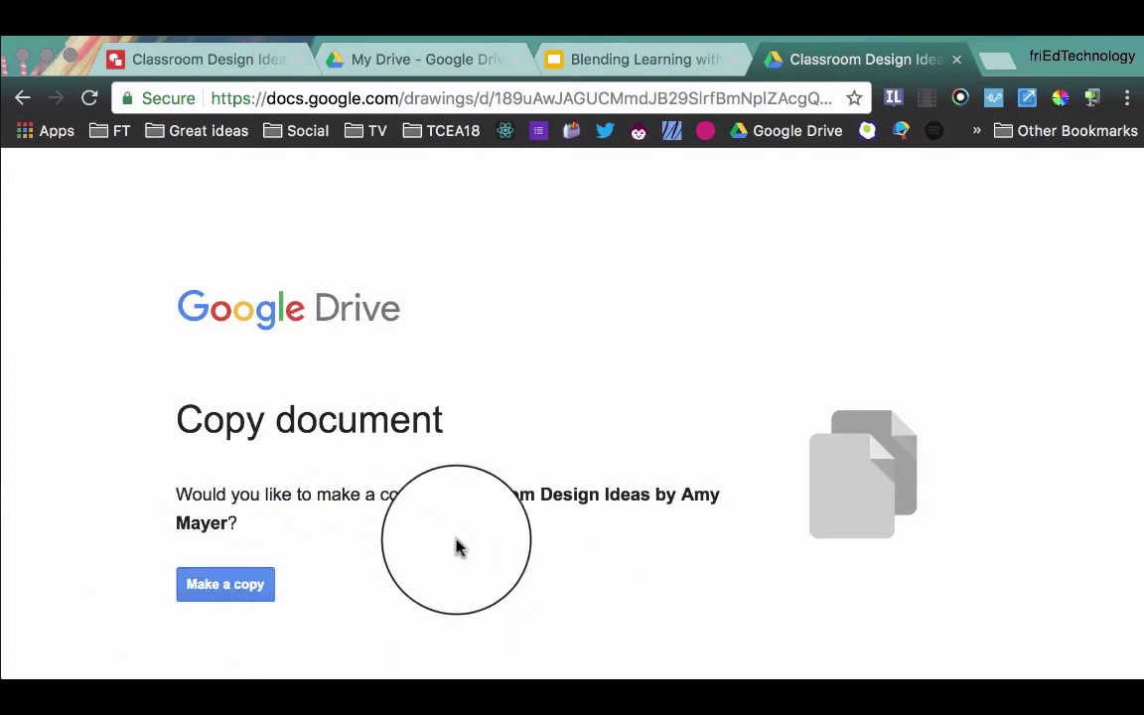
# Step: Paste the /copy link into a new tab to load the Copy document page, then select its address
pyautogui.click(571, 98)
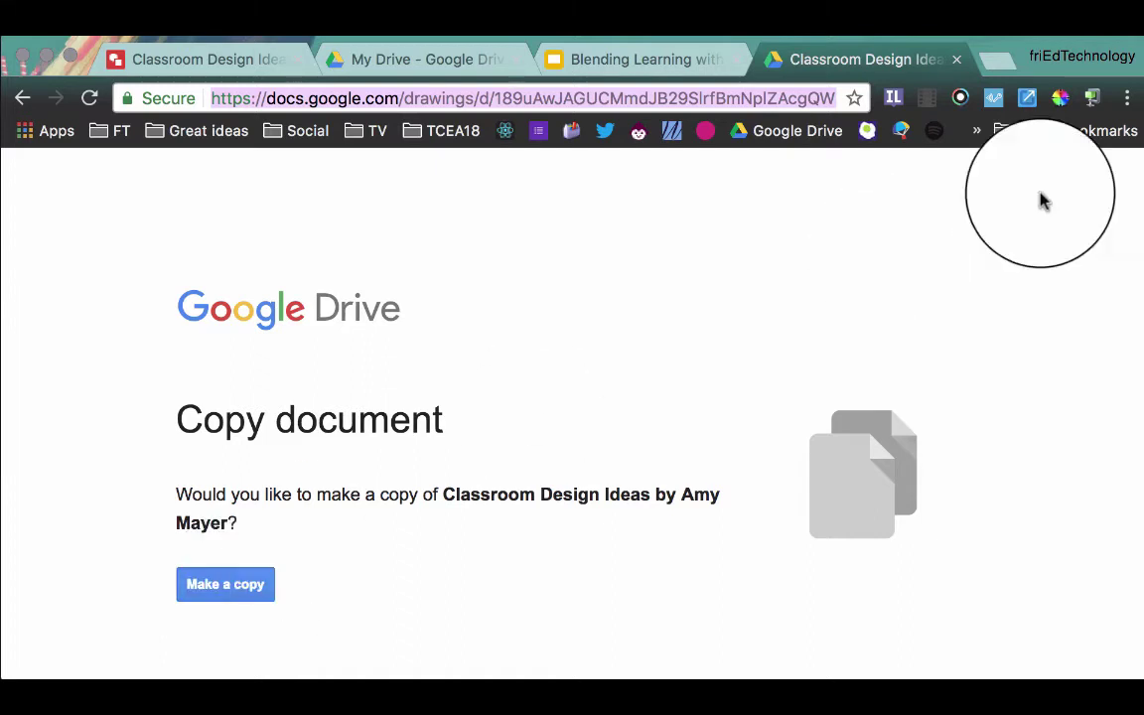
pyautogui.click(1093, 99)
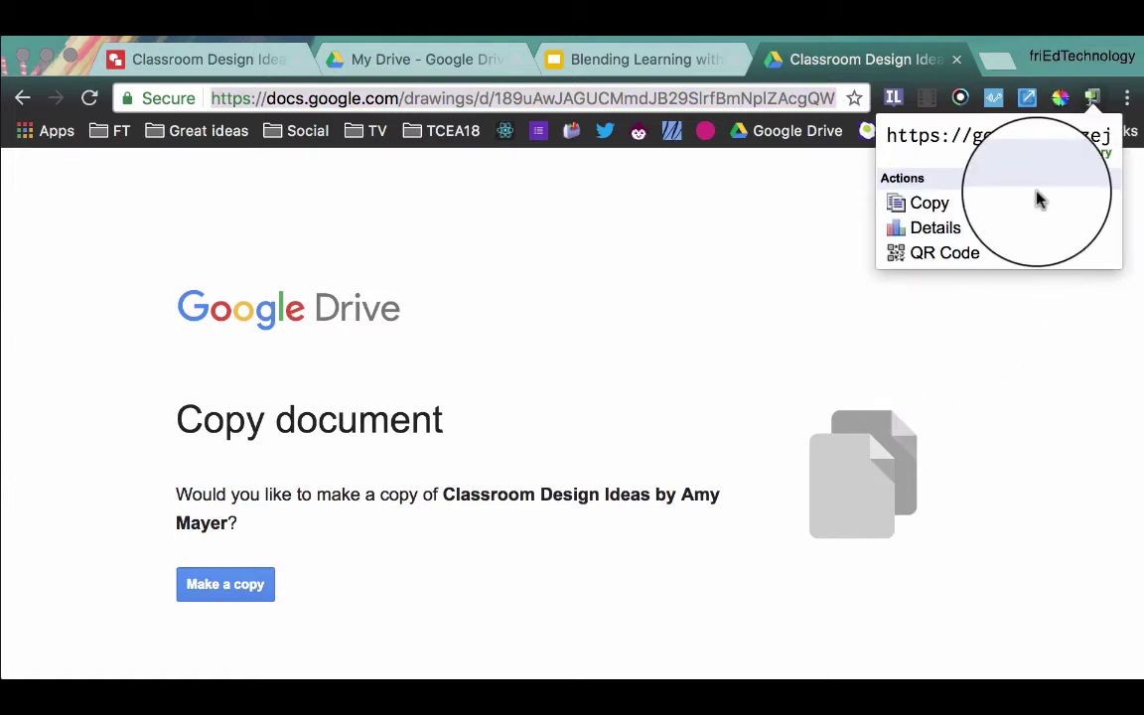
pyautogui.click(934, 204)
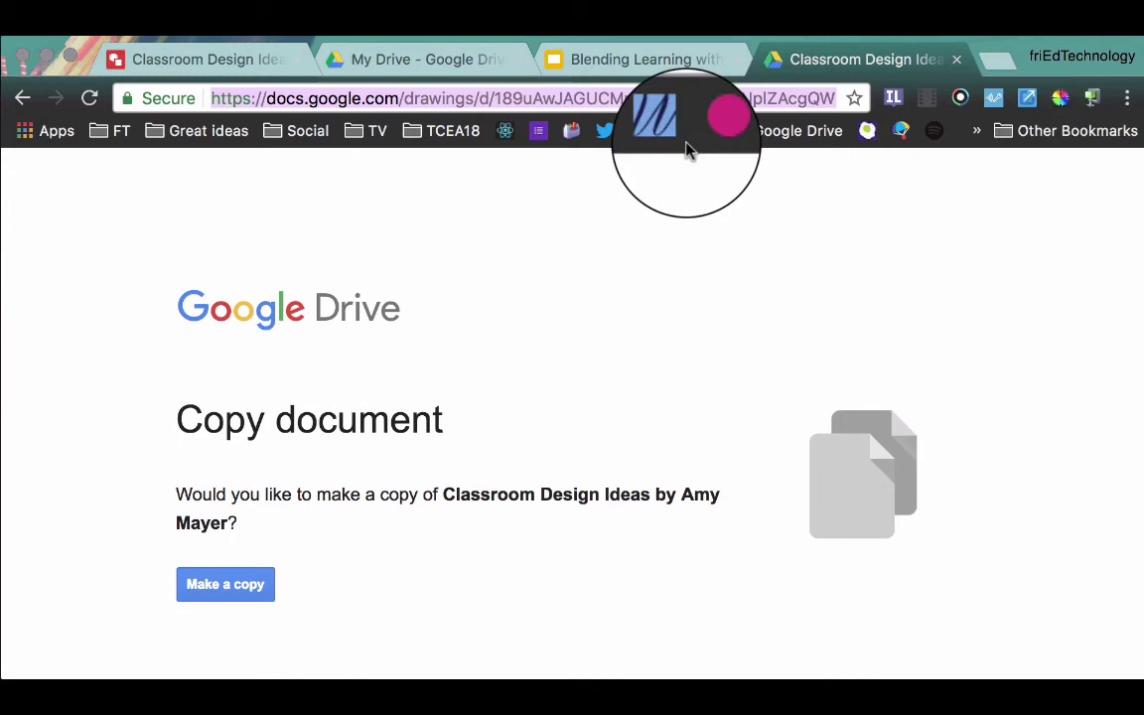
pyautogui.click(1129, 99)
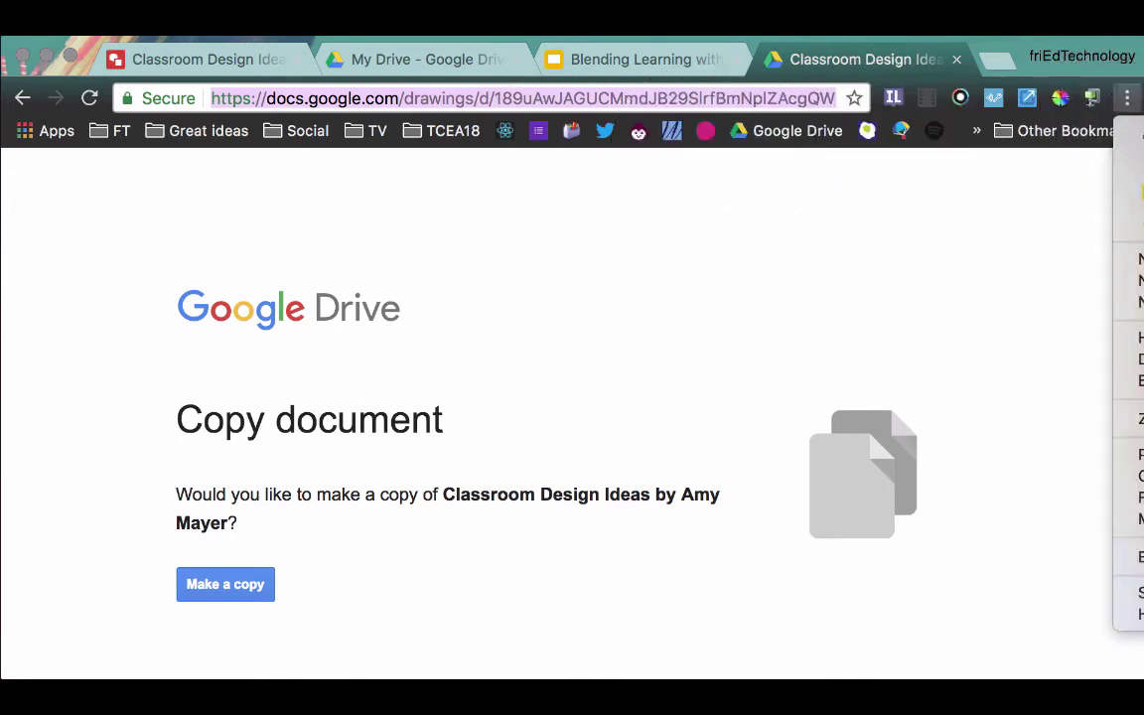
pyautogui.click(1137, 194)
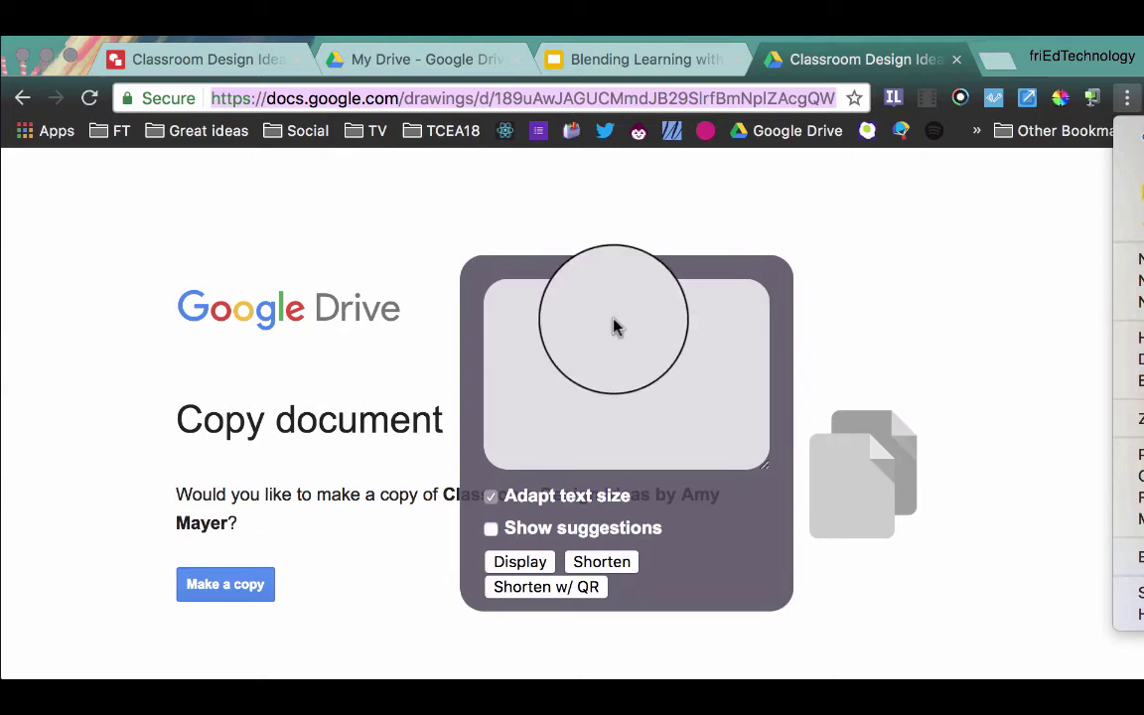
pyautogui.click(583, 373)
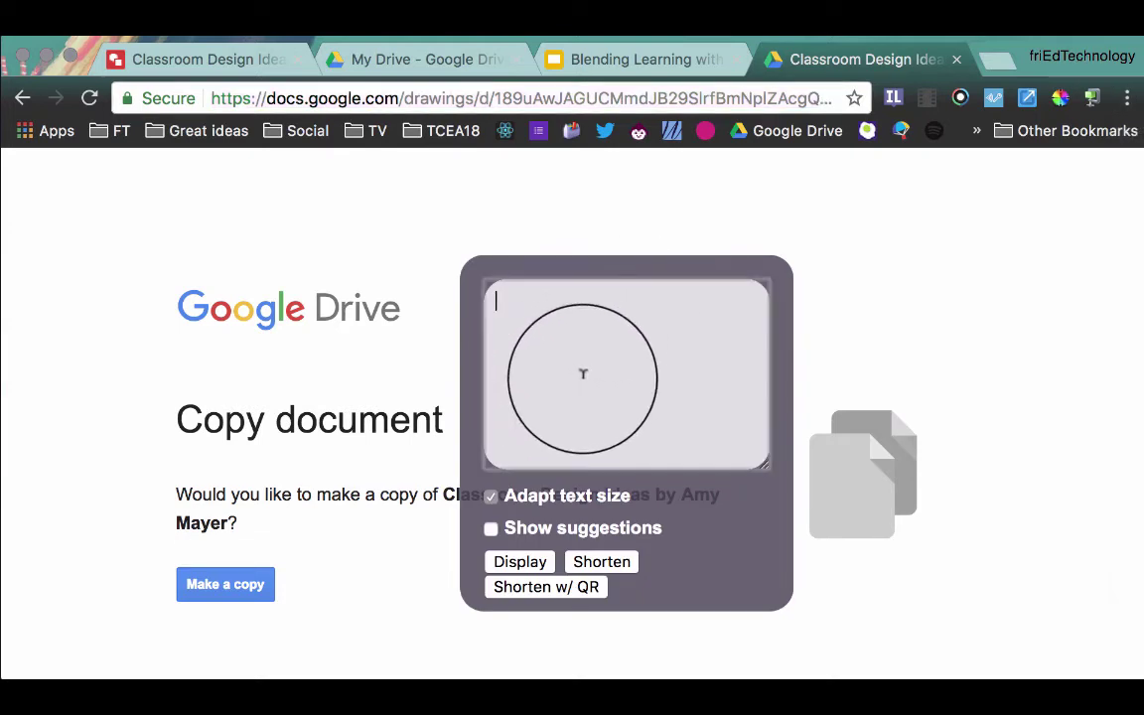
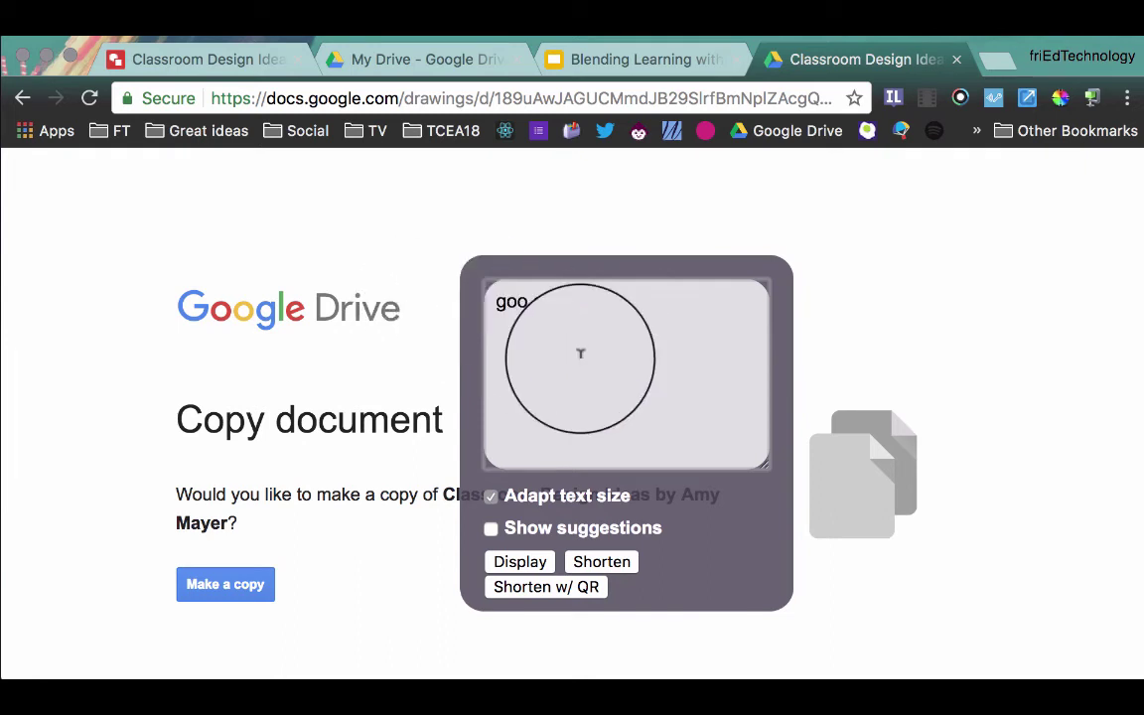
pyautogui.click(534, 565)
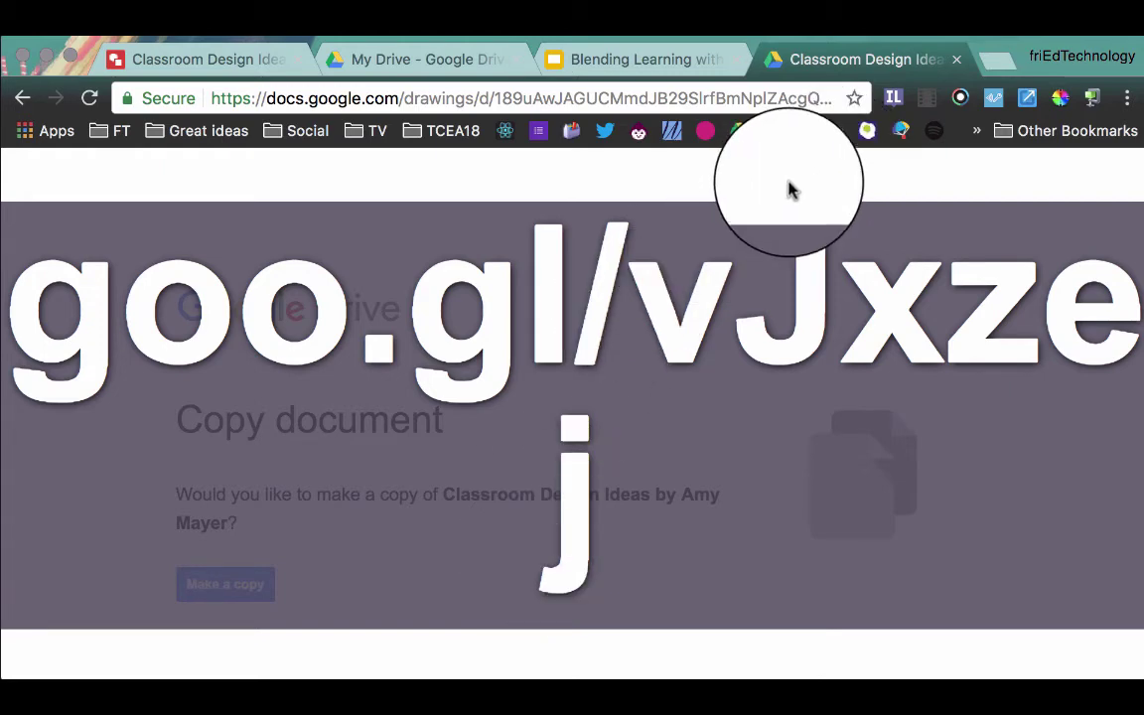
pyautogui.click(1129, 100)
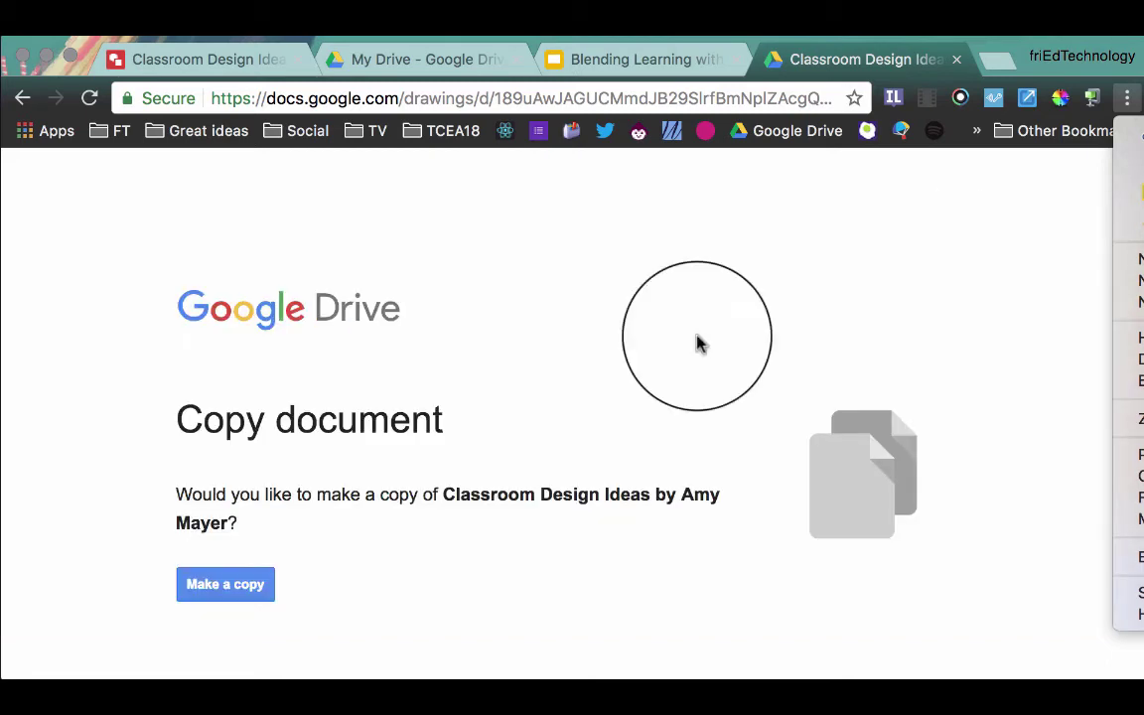
# Step: Dismiss the big text, create a Bitly fried.tech short link, and type classroom-design as its ending
pyautogui.click(732, 326)
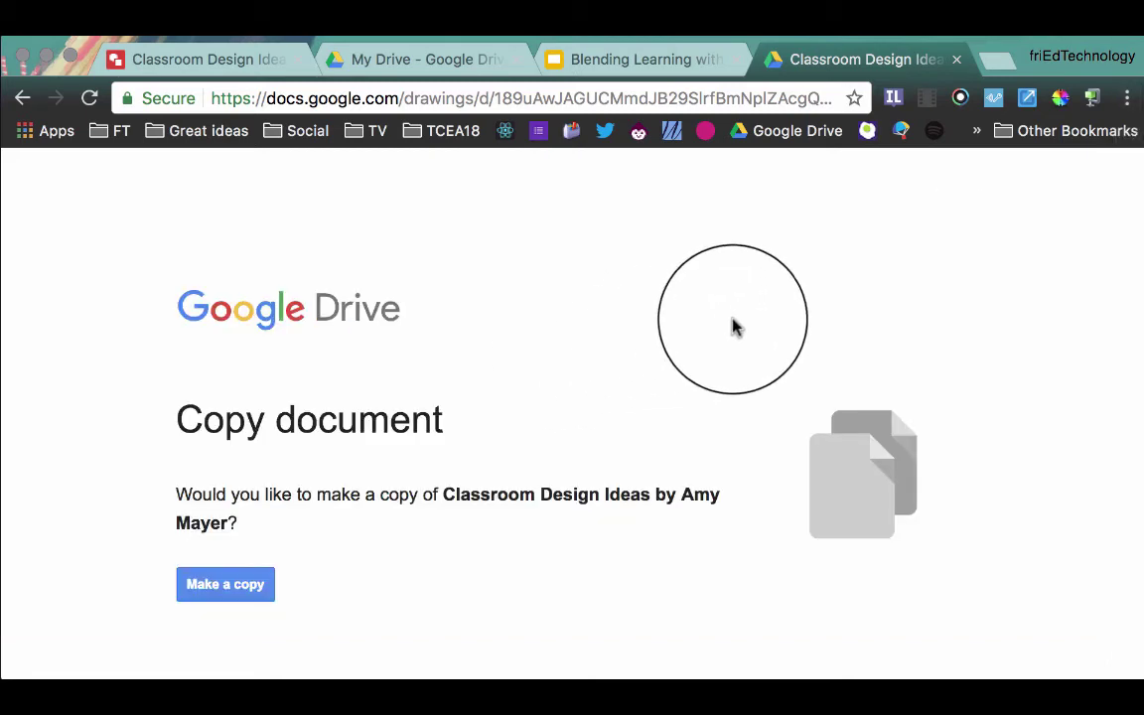
pyautogui.click(1127, 99)
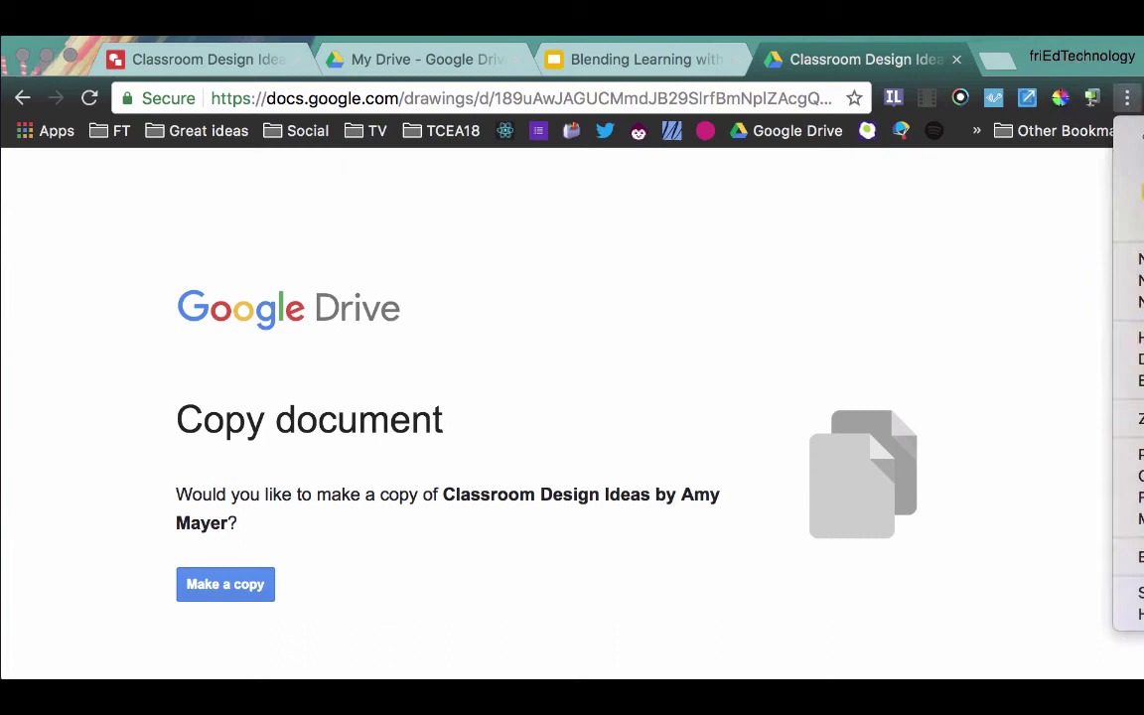
pyautogui.click(860, 290)
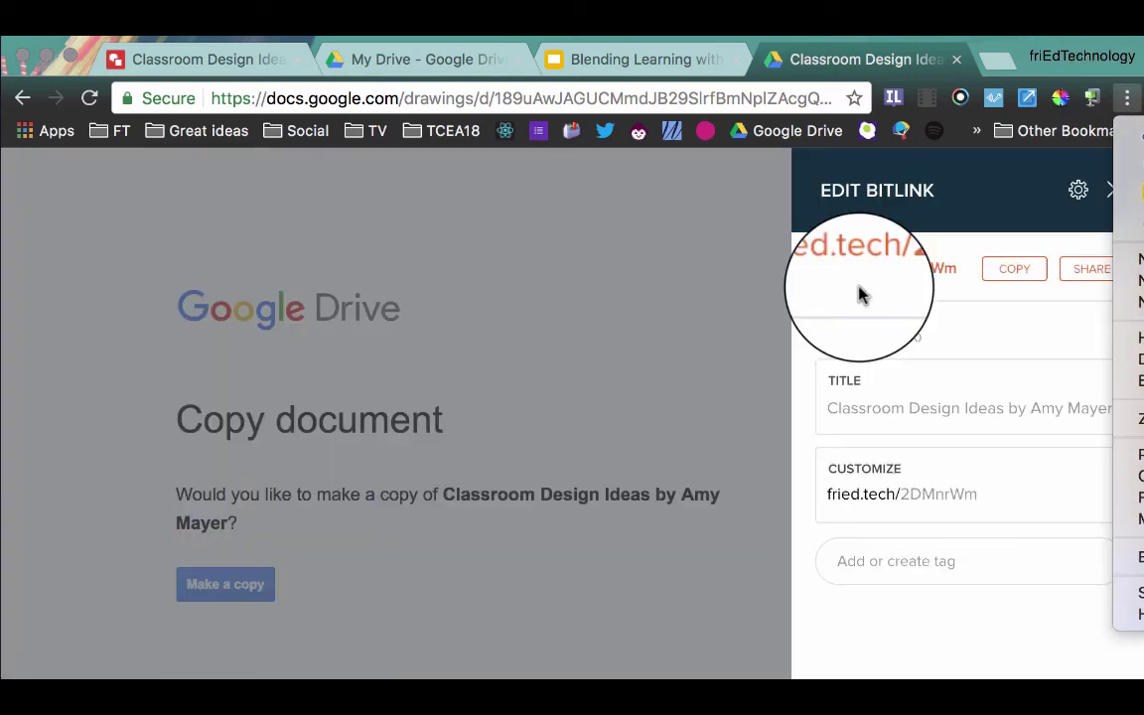
pyautogui.click(938, 500)
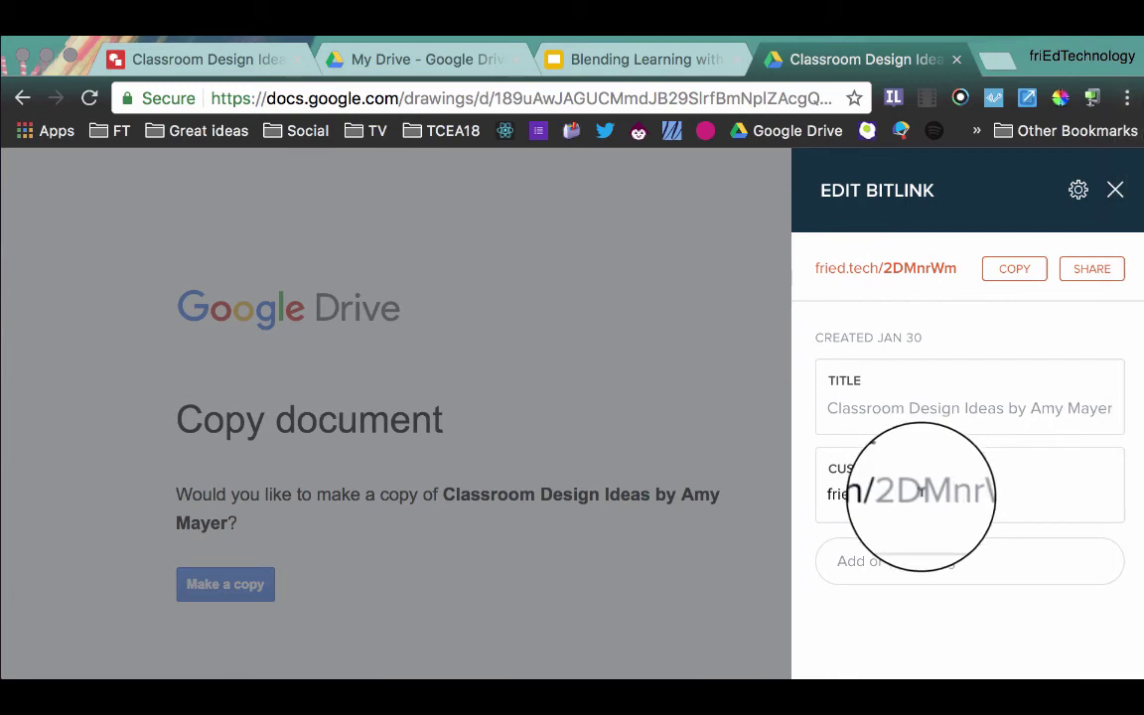
pyautogui.click(907, 490)
pyautogui.moveTo(907, 486); pyautogui.dragTo(1020, 485)
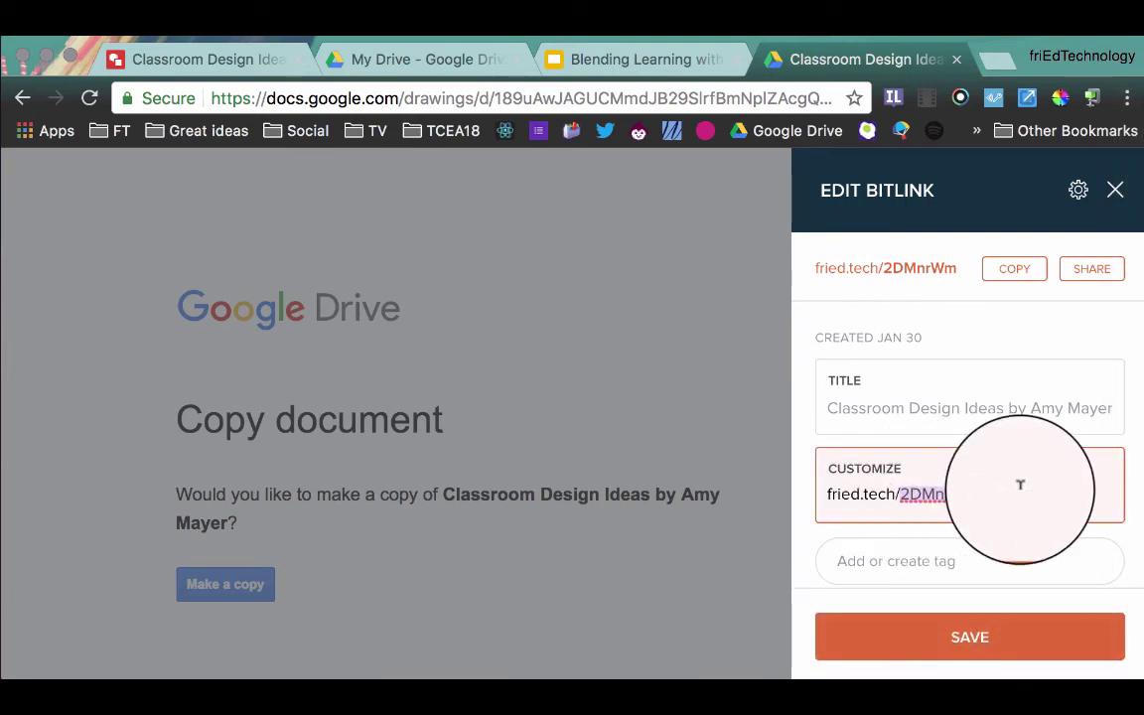
pyautogui.write('class')
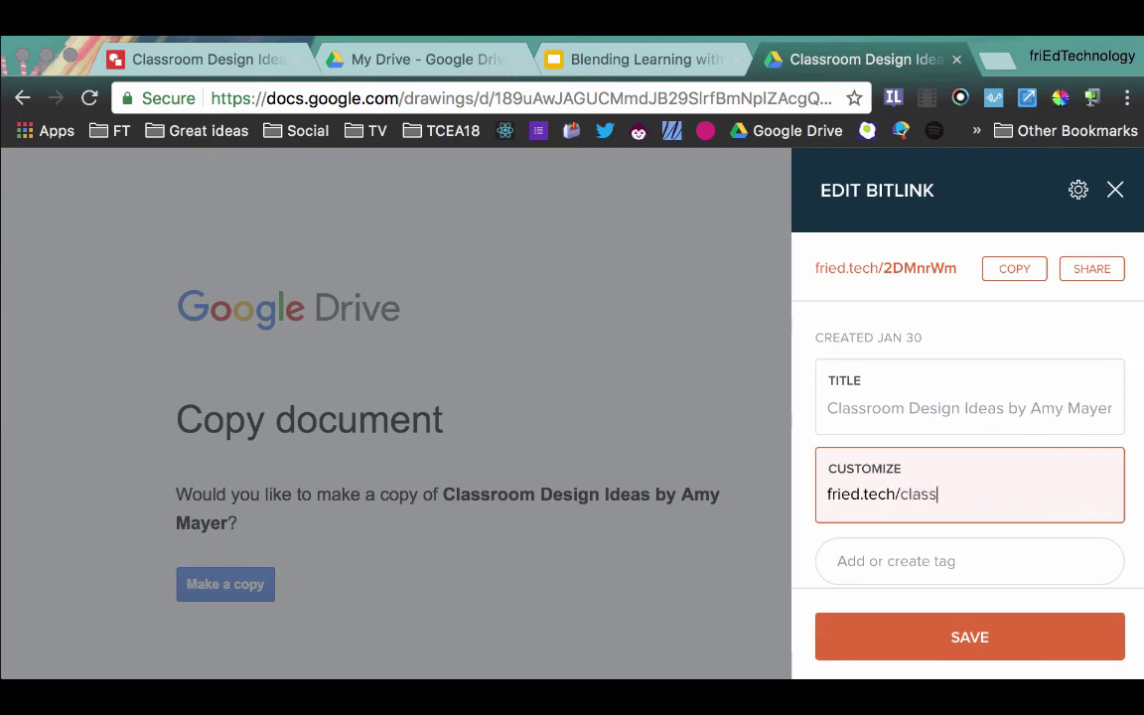
pyautogui.write('room-design')
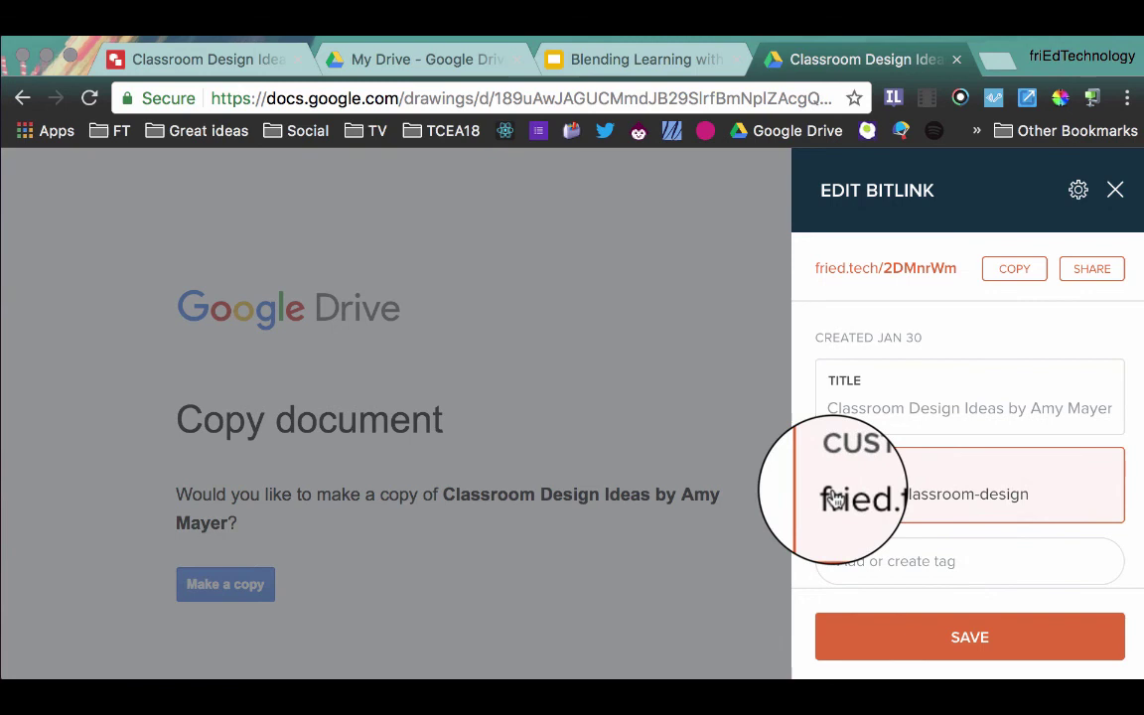
# Step: Save the ending as ft-classroom-design since classroom-design is taken, and copy the fried.tech short link
pyautogui.click(974, 641)
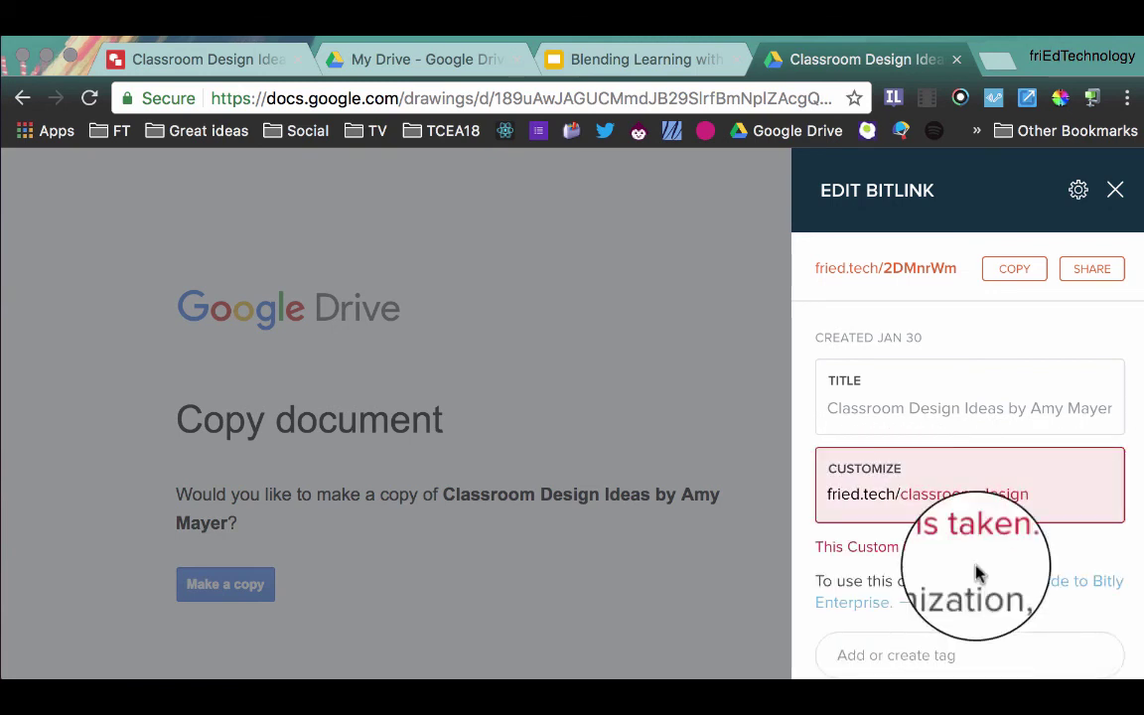
pyautogui.click(1034, 494)
pyautogui.click(900, 494)
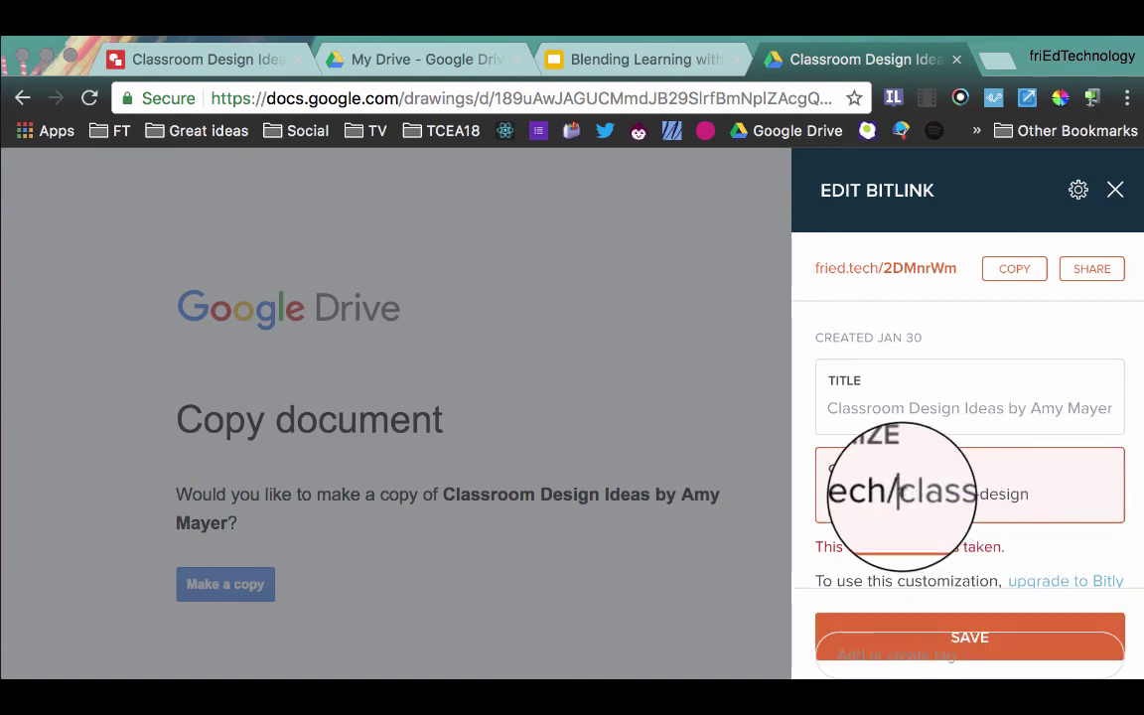
pyautogui.write('ft-')
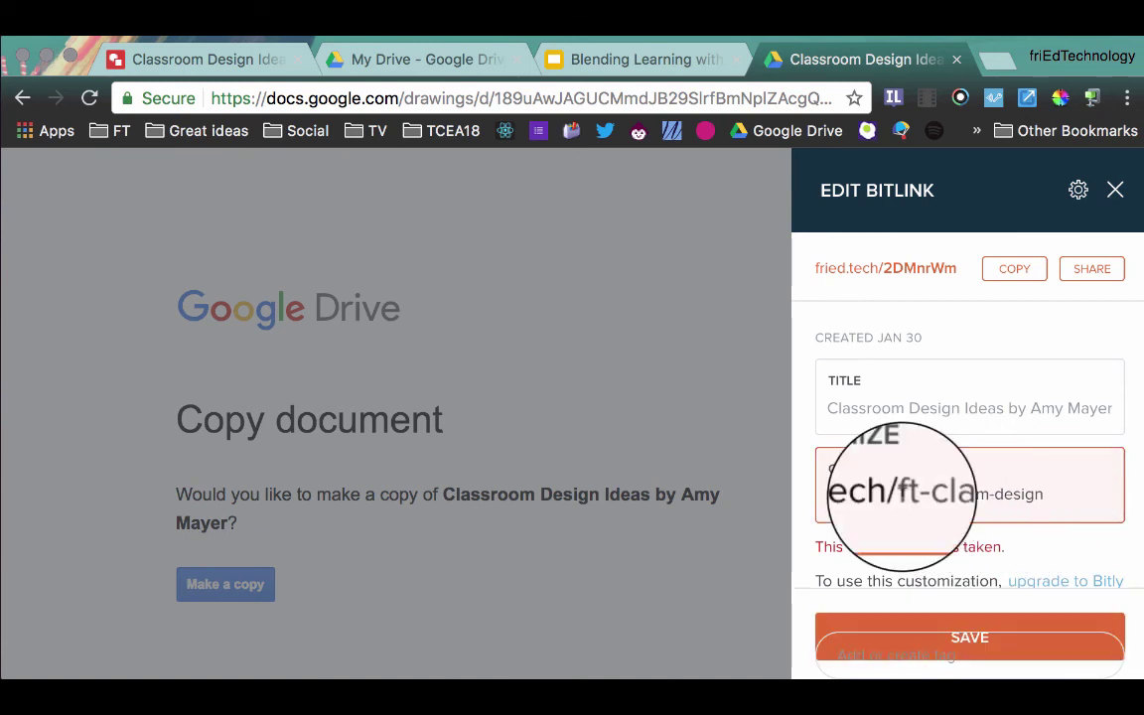
pyautogui.click(982, 636)
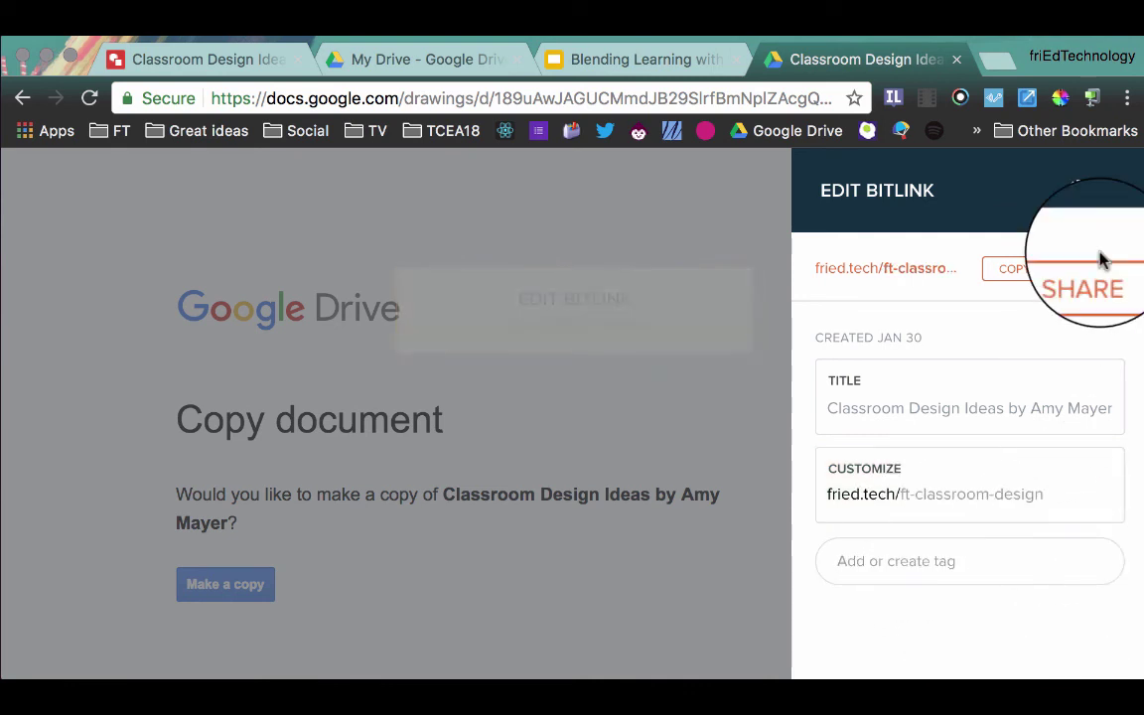
pyautogui.click(1024, 272)
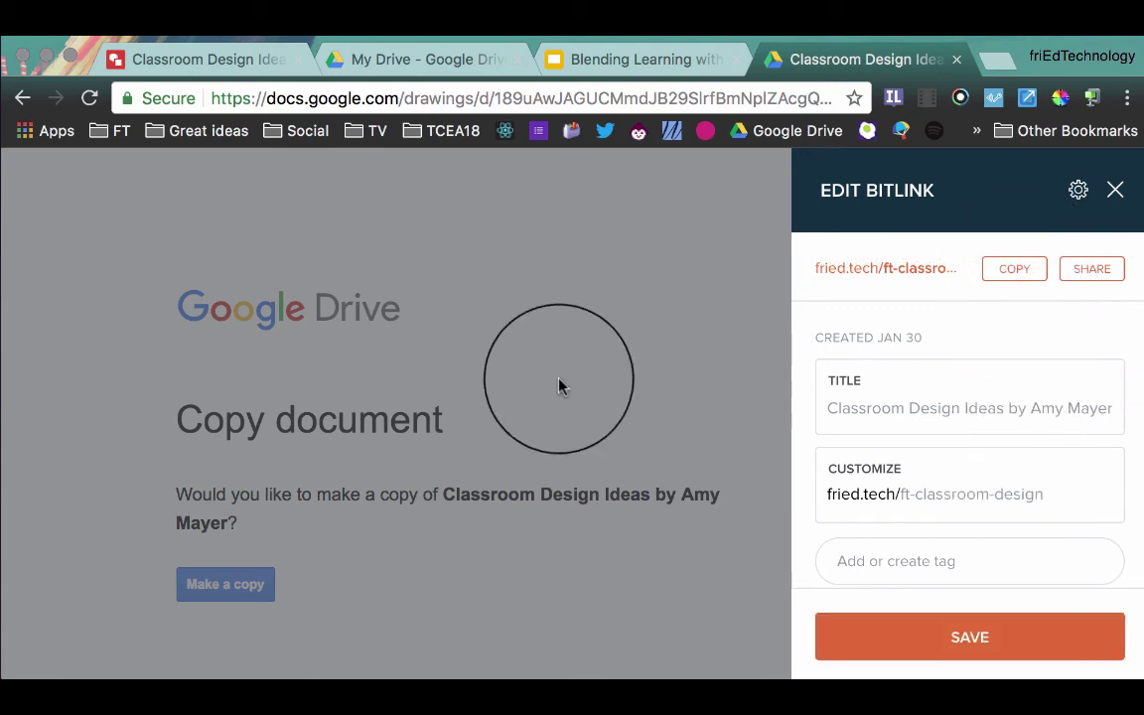
pyautogui.click(925, 641)
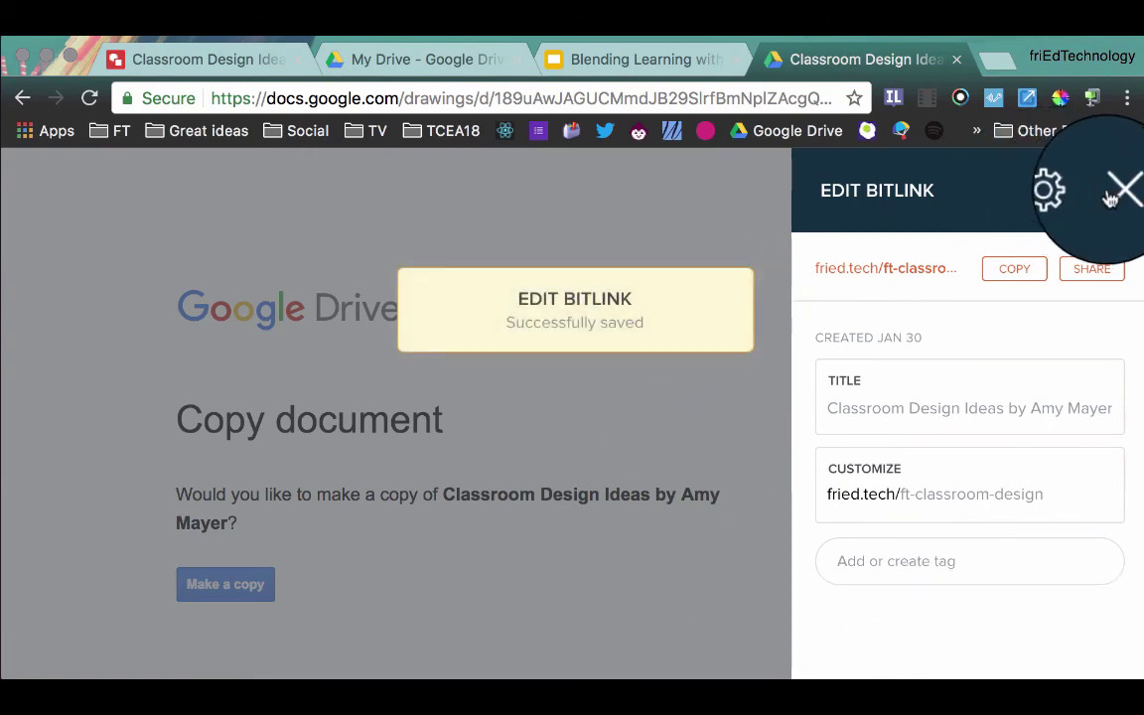